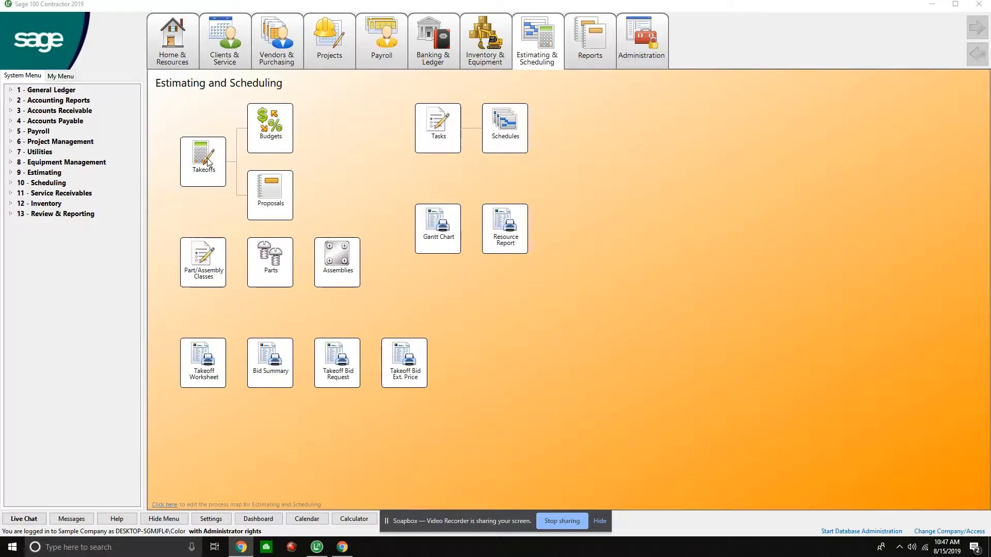
pyautogui.click(30, 144)
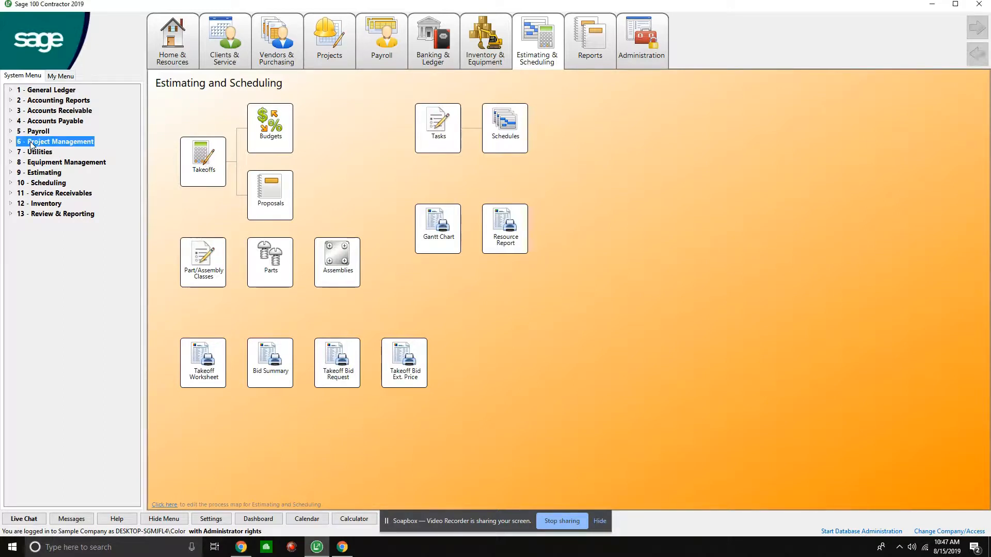
pyautogui.click(67, 102)
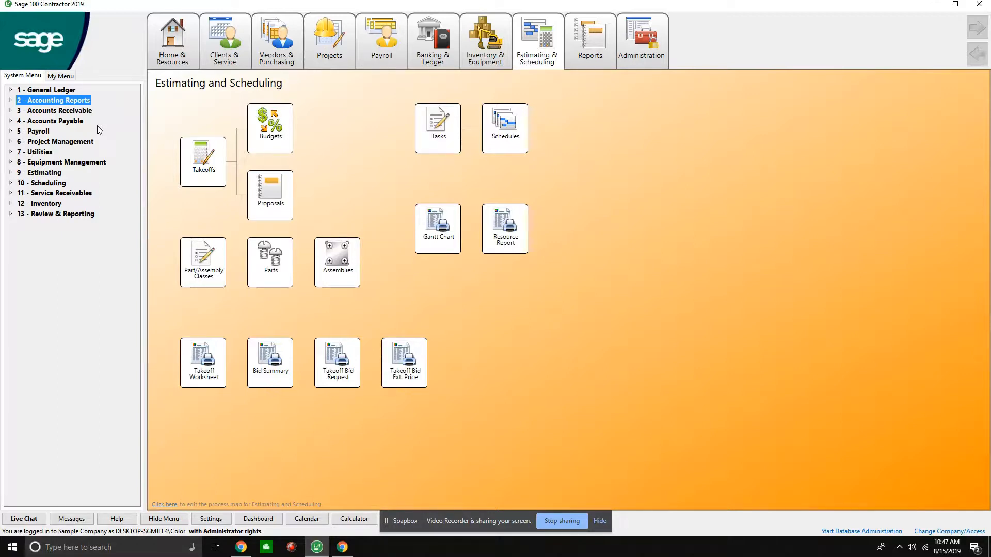
# Step: Open Jobs (Accounts Receivable) from the Projects area and bring up the last job record, Bangert Office
pyautogui.click(346, 43)
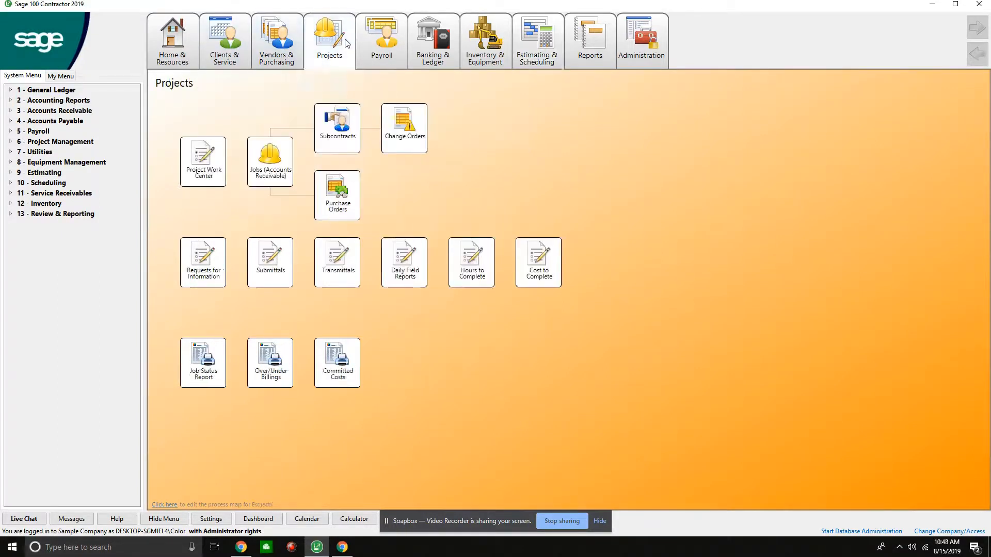
pyautogui.click(256, 159)
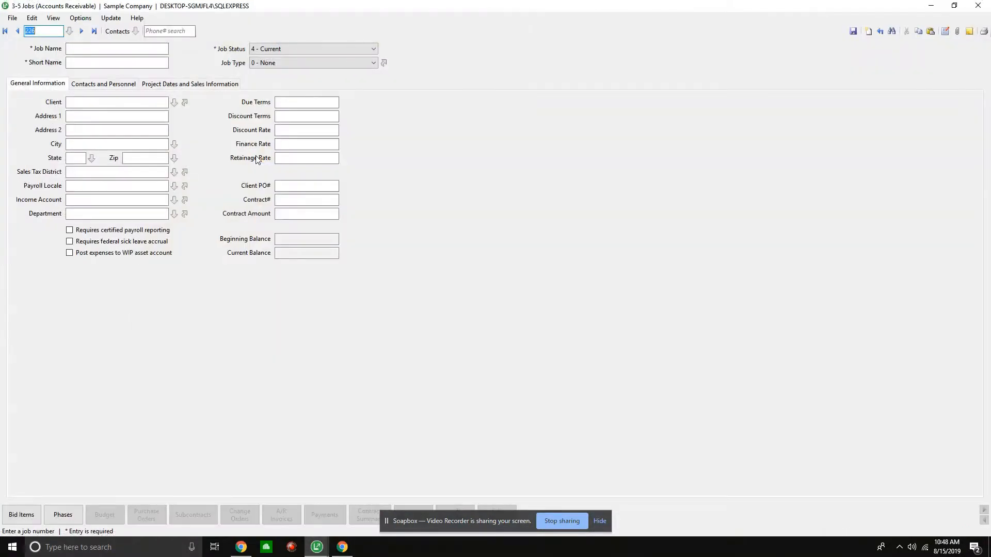
pyautogui.click(94, 31)
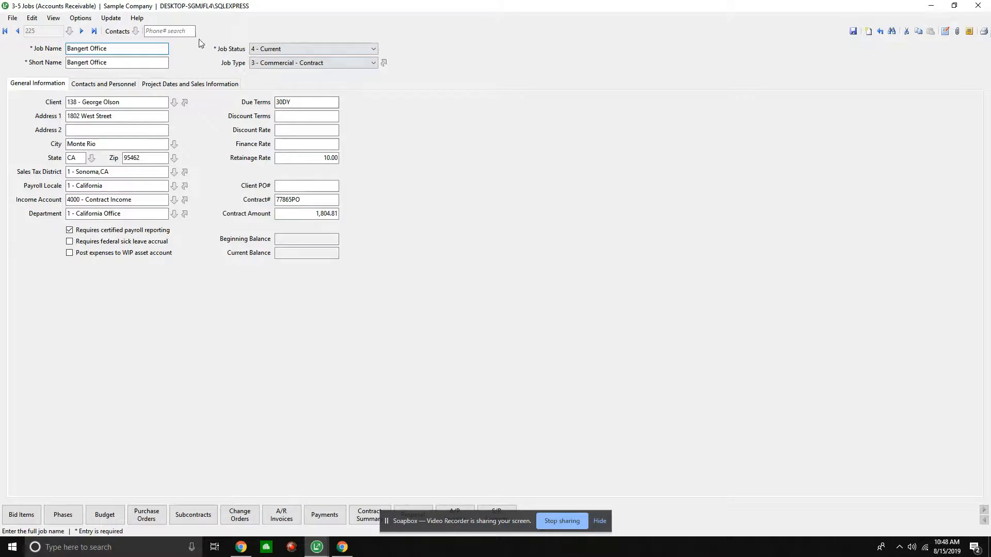
# Step: Try setting the job's status to 1 - Bid, and close the Jobs window without saving the changes
pyautogui.click(269, 48)
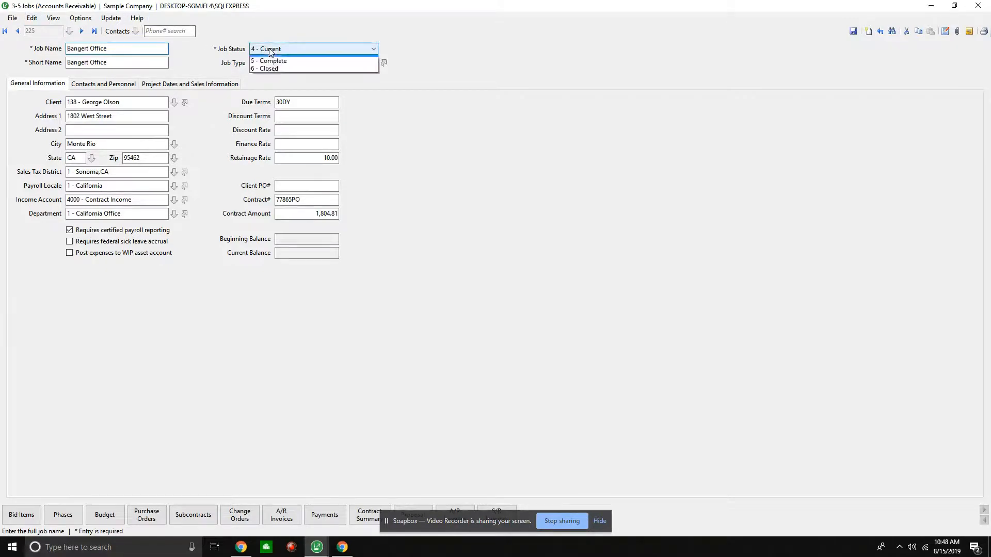
pyautogui.click(264, 61)
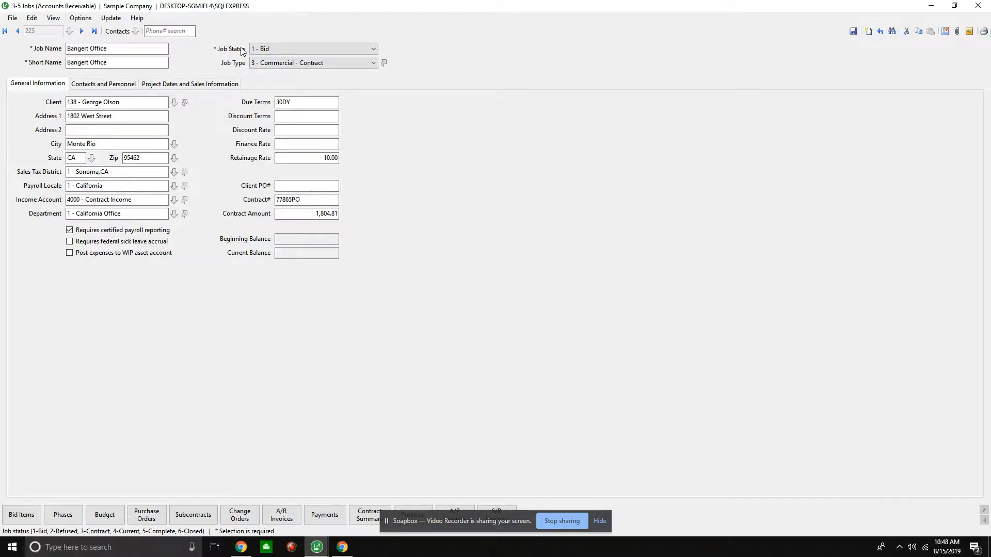
pyautogui.click(330, 51)
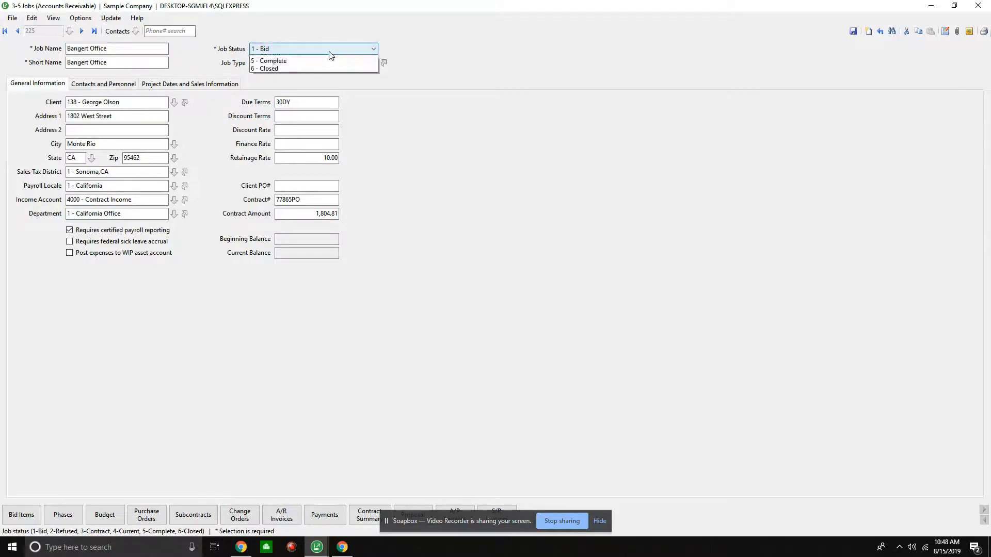
pyautogui.click(978, 5)
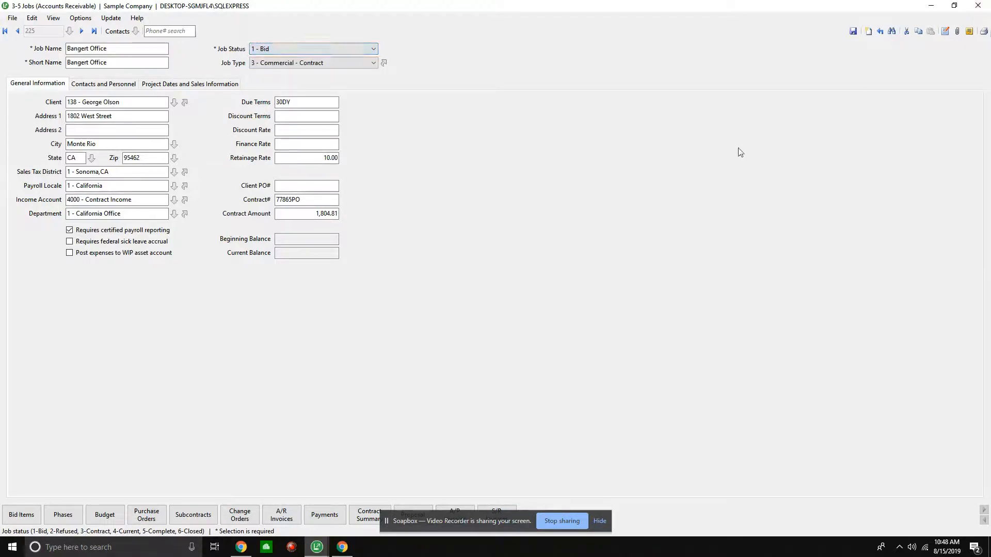
pyautogui.click(979, 5)
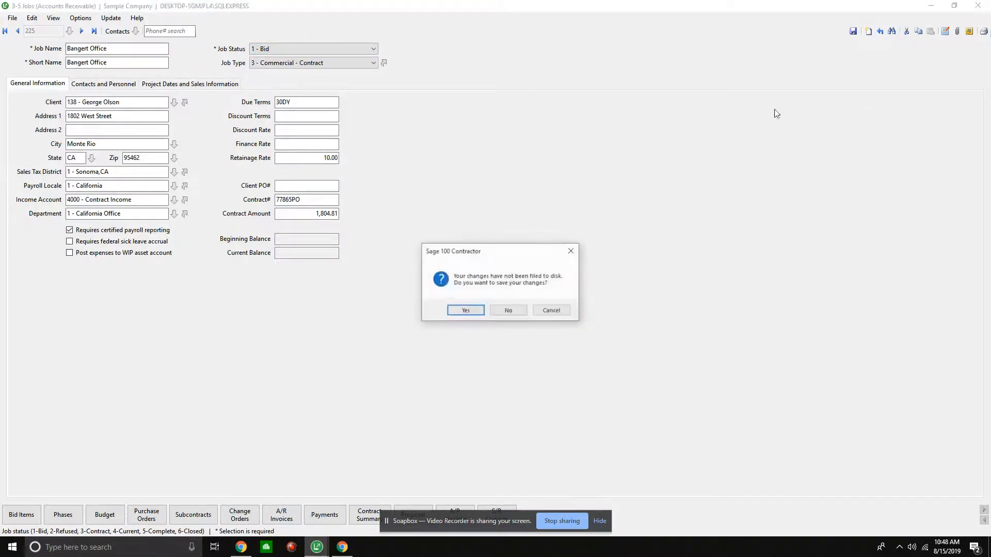
pyautogui.click(508, 310)
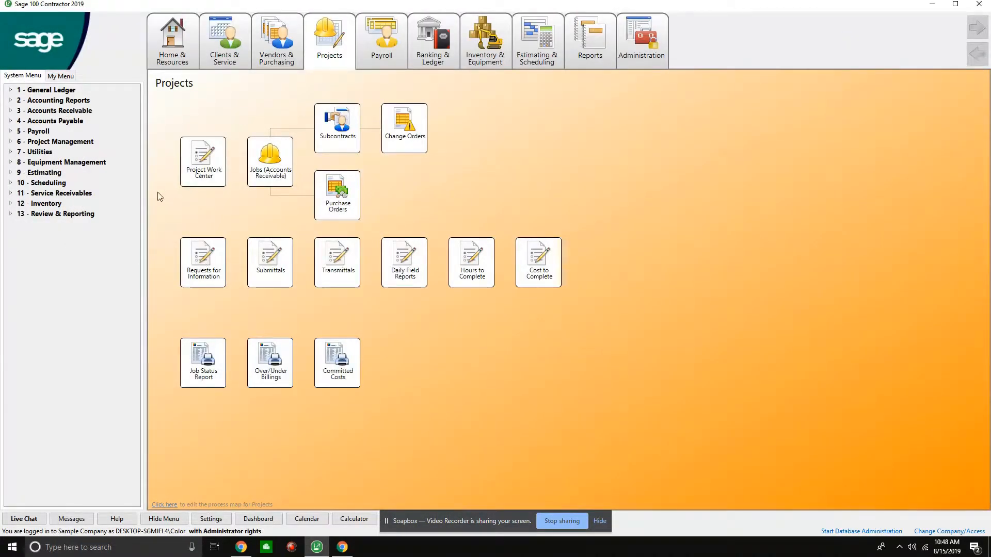
# Step: Launch Takeoffs from the Estimating & Scheduling area
pyautogui.doubleClick(14, 174)
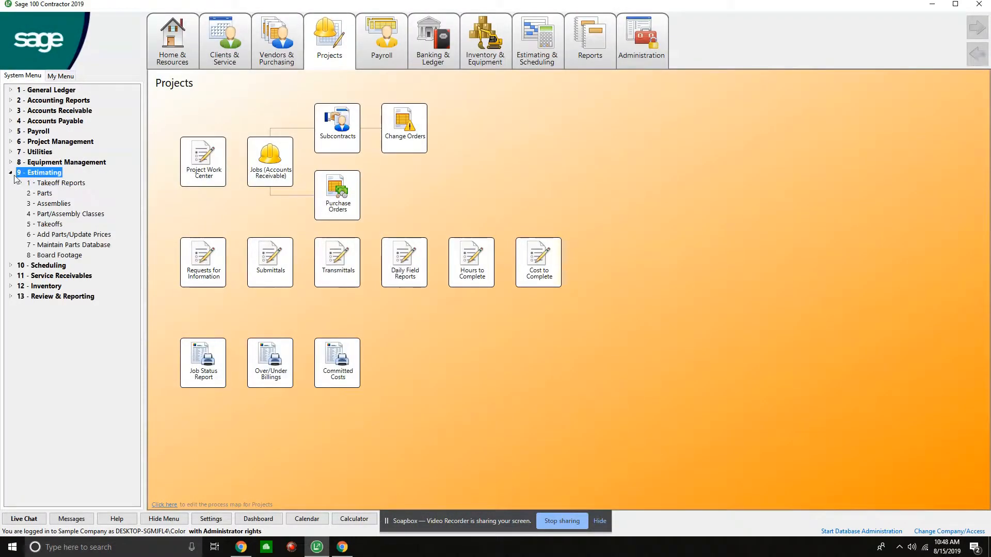
pyautogui.moveTo(446, 45)
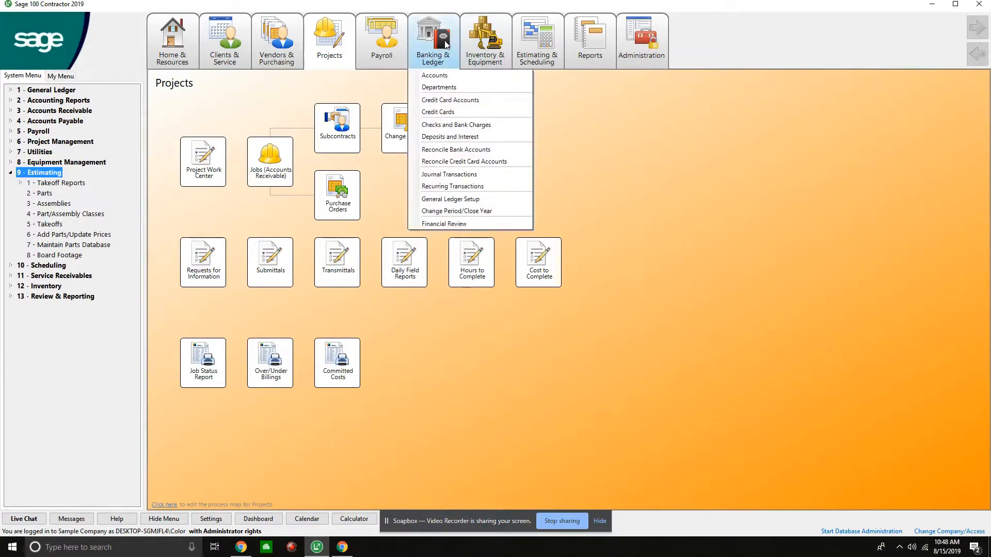
pyautogui.click(537, 44)
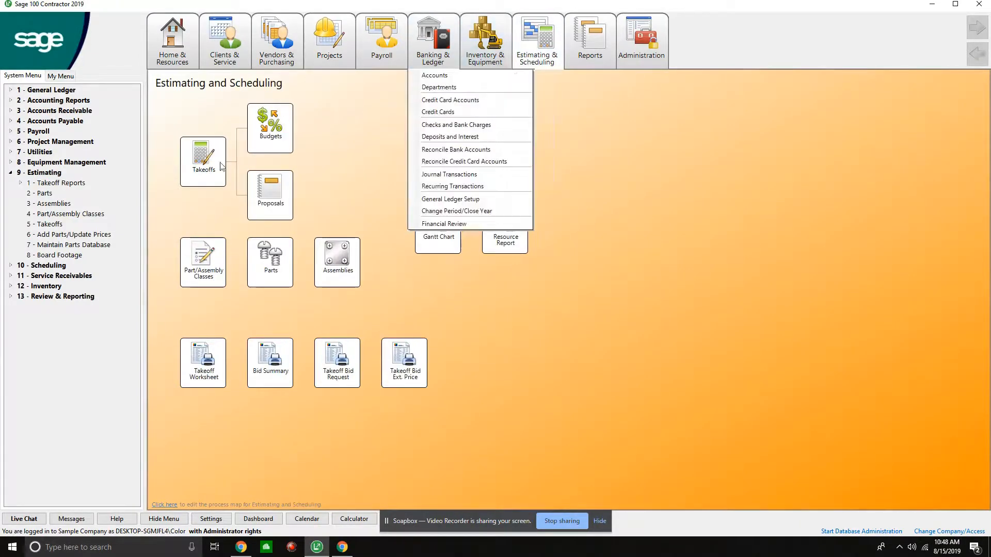
pyautogui.click(205, 169)
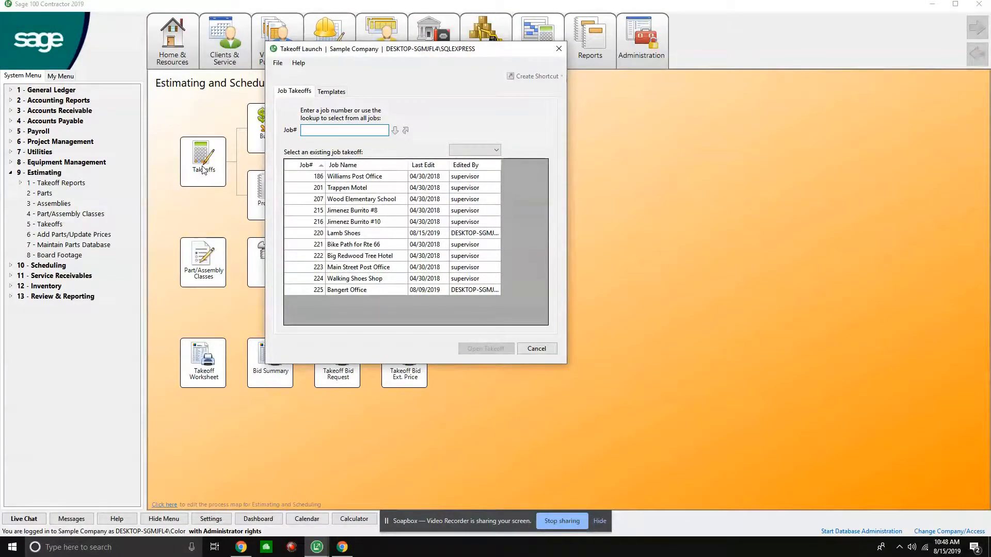
# Step: Look at the takeoff templates, and open the existing job takeoff for job 220, Lamb Shoes
pyautogui.click(288, 177)
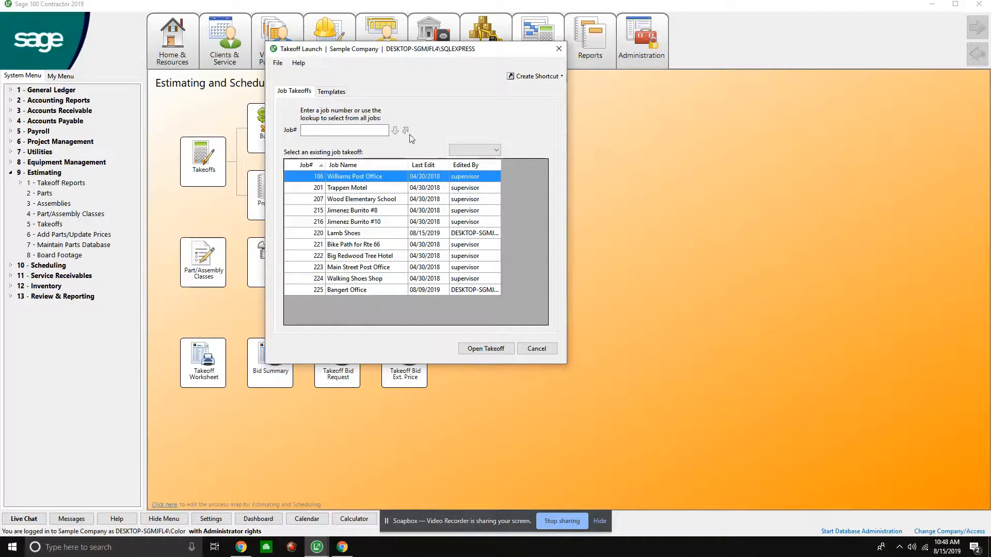
pyautogui.click(331, 91)
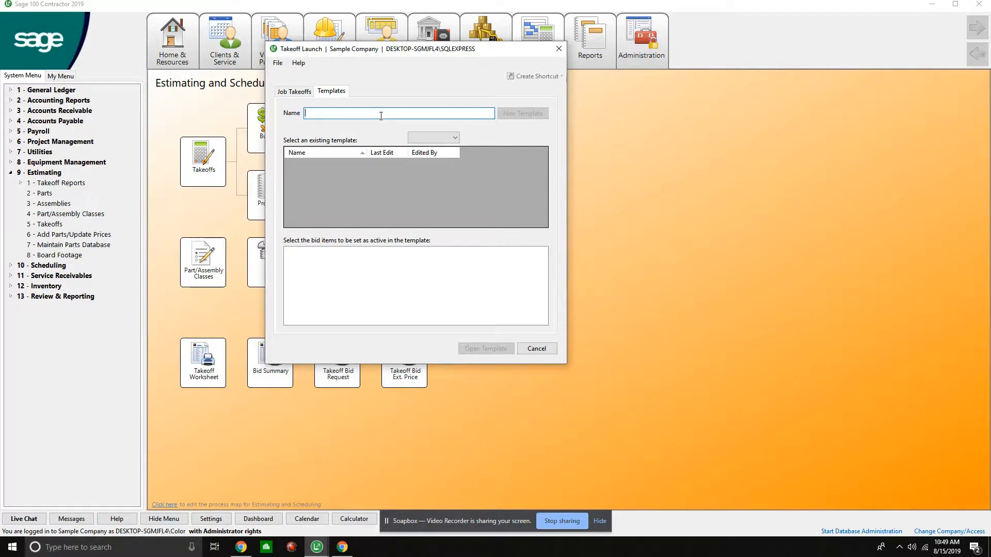
pyautogui.click(302, 92)
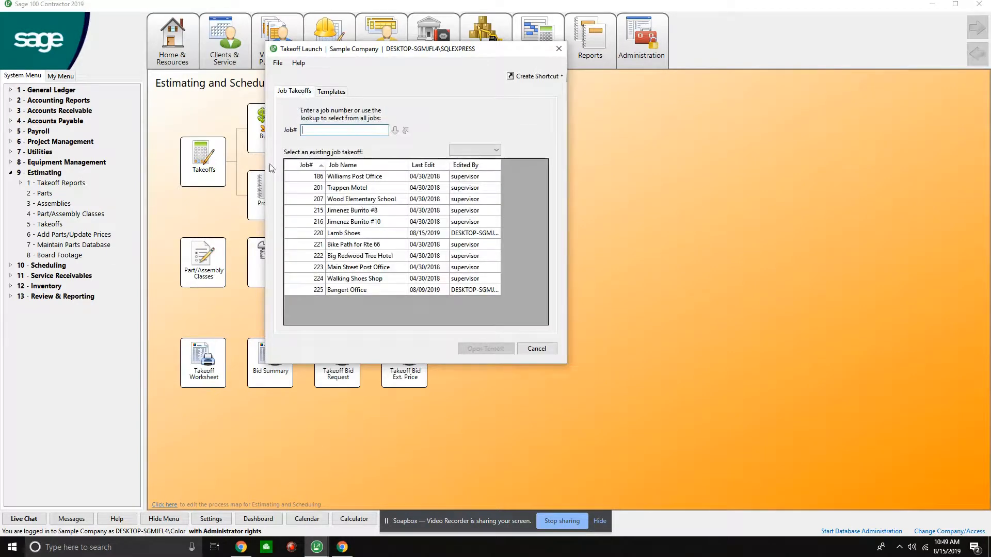
pyautogui.click(301, 233)
pyautogui.click(472, 349)
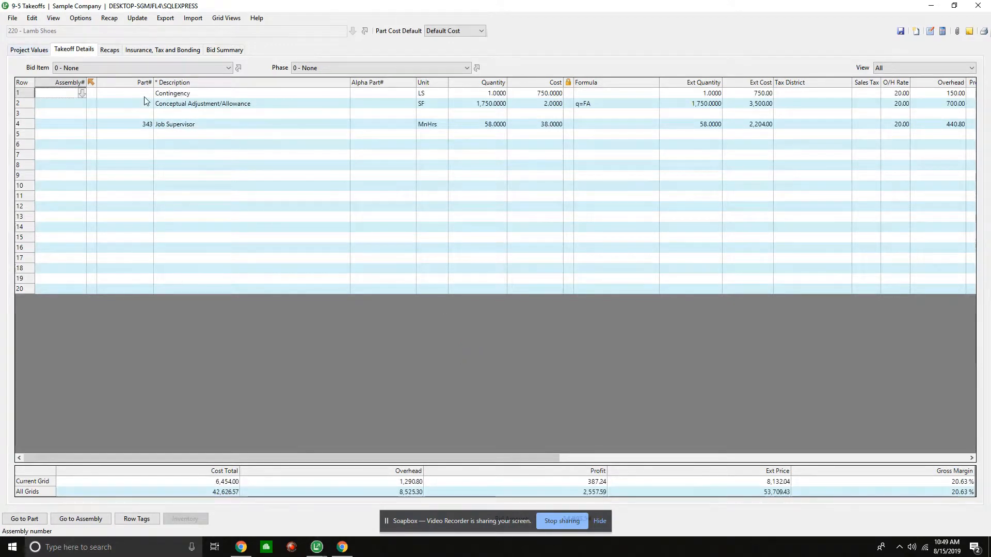
# Step: Examine the variable name, unit and value of the Bathrooms entry in the takeoff's project values
pyautogui.click(32, 52)
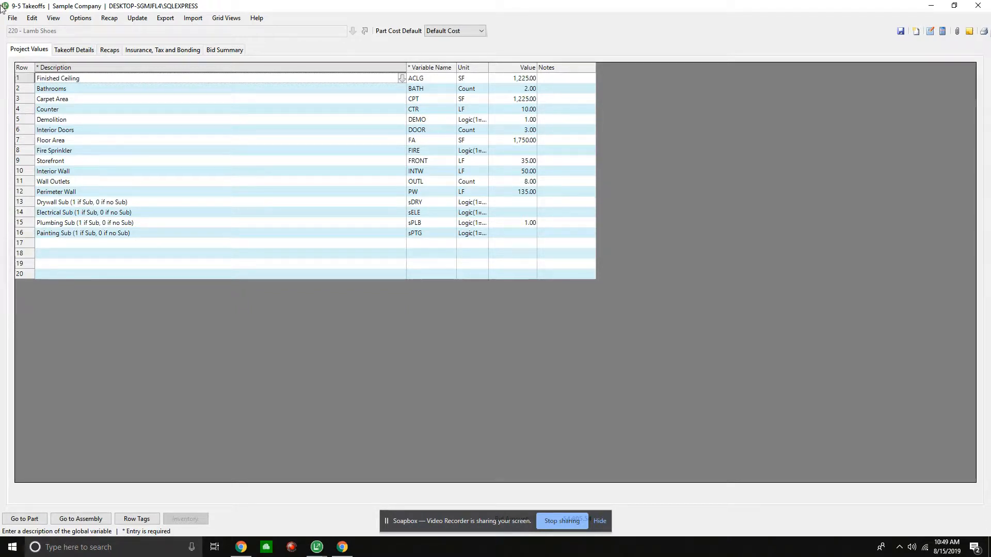
pyautogui.click(29, 89)
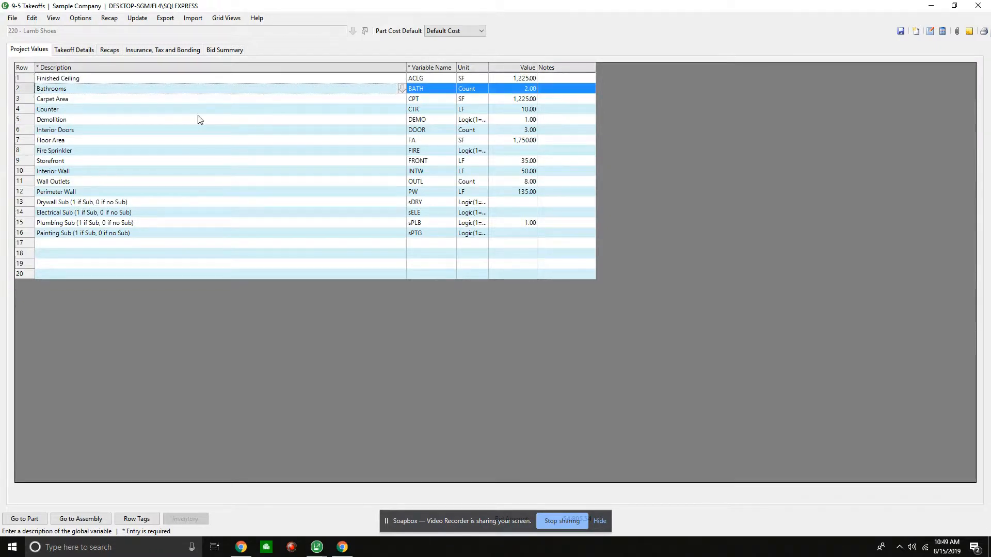
pyautogui.click(427, 90)
pyautogui.click(464, 91)
pyautogui.click(525, 91)
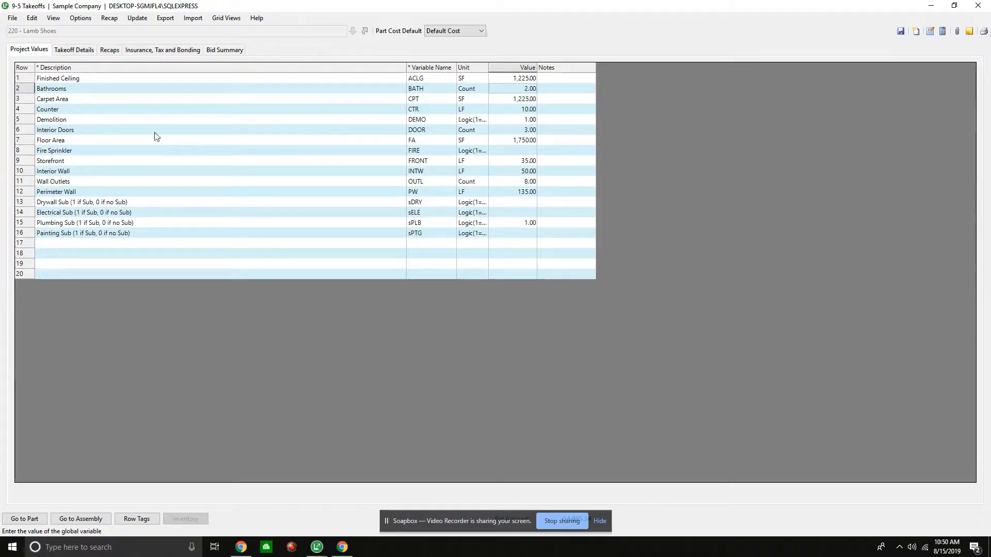
# Step: Display the takeoff details for bid item 8 - Interior Fixtures / Trim and compare the Toilet Paper Dispenser formula with the project values
pyautogui.click(73, 50)
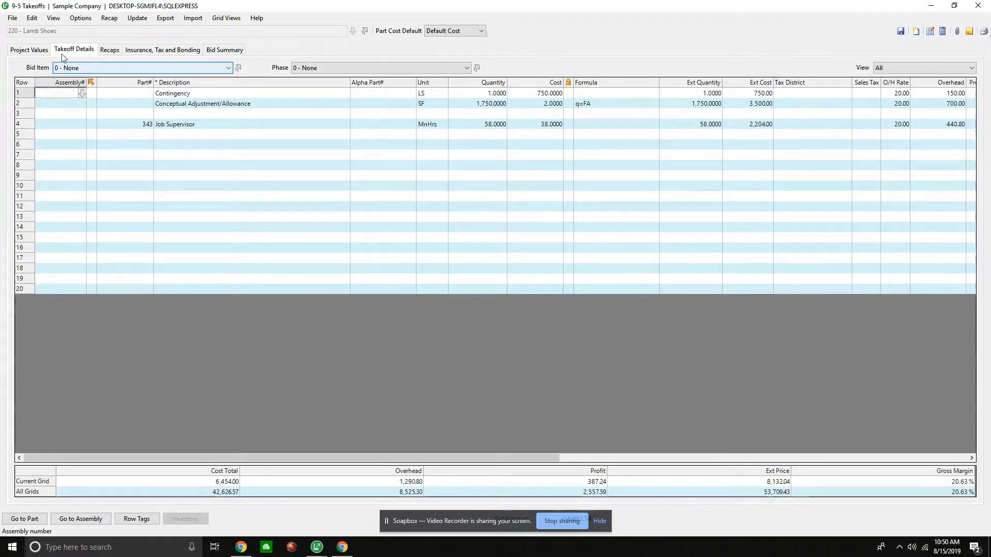
pyautogui.click(64, 67)
pyautogui.click(79, 138)
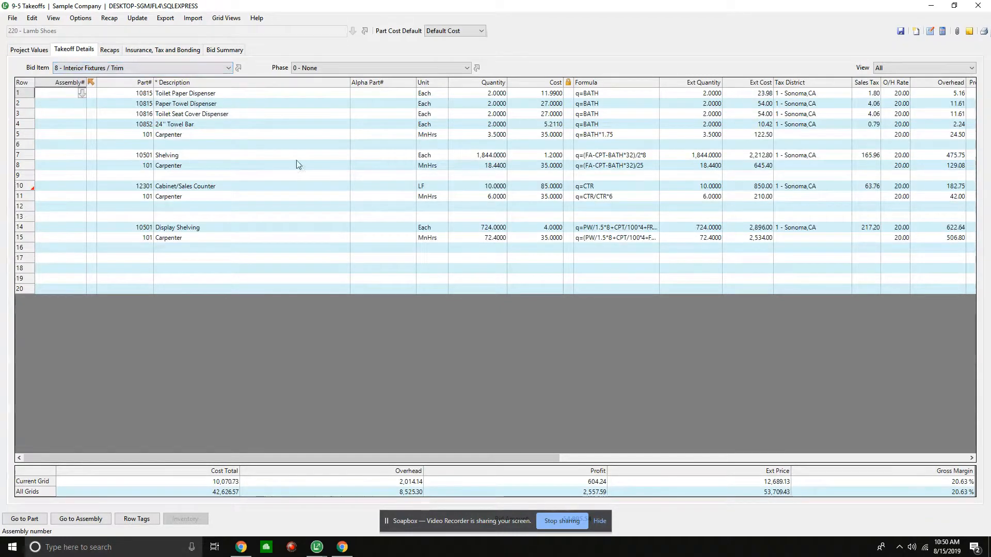
pyautogui.click(607, 96)
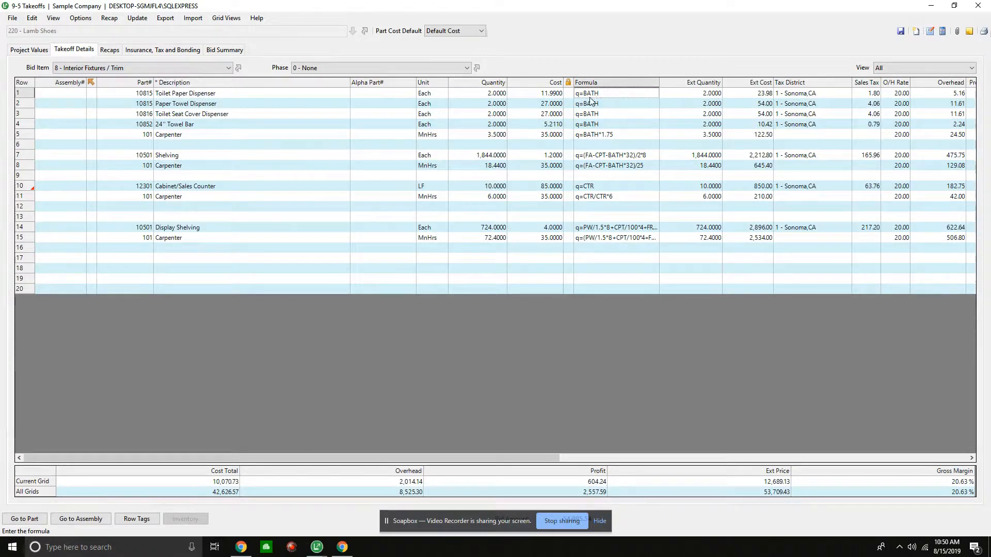
pyautogui.click(40, 50)
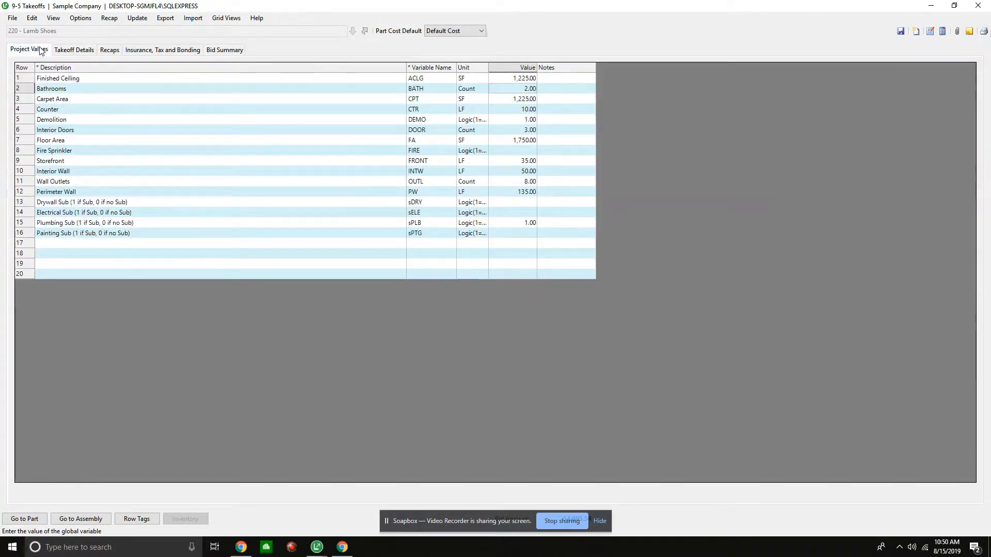
pyautogui.click(77, 50)
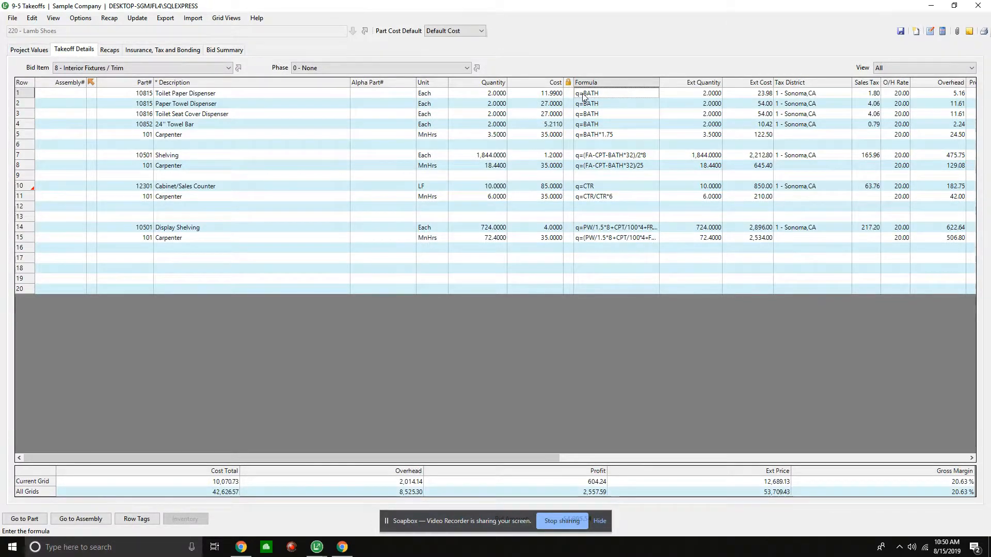
# Step: Try overriding the Toilet Paper Dispenser quantity with 1 in the takeoff details
pyautogui.click(493, 94)
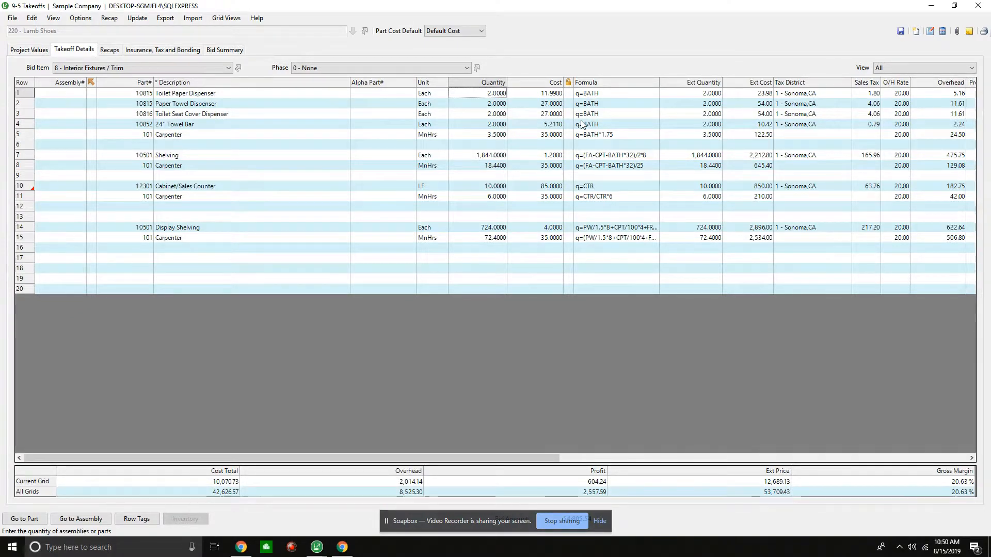
pyautogui.write('1')
pyautogui.press('Tab')
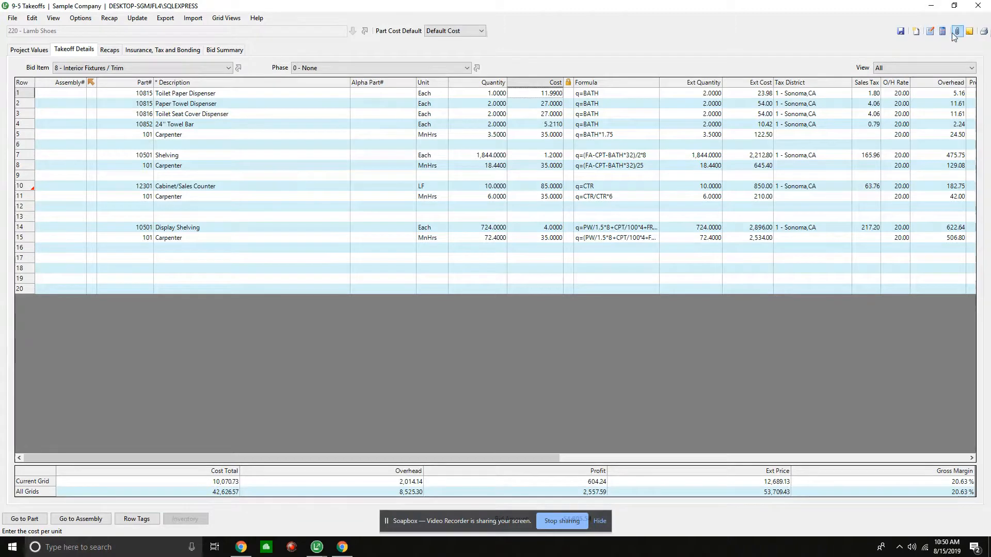
pyautogui.click(502, 95)
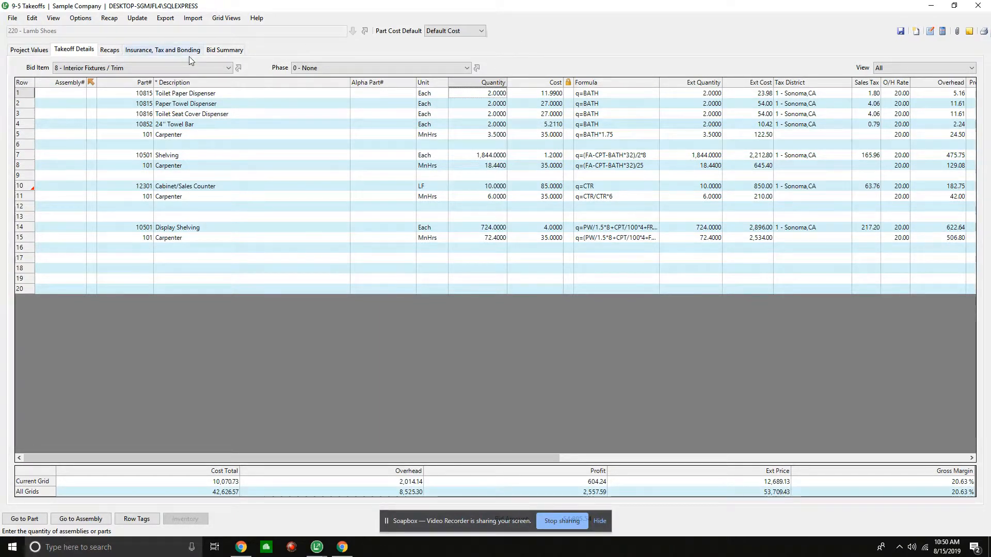
# Step: Recheck the project values and display the takeoff details for bid item 2 - Walls
pyautogui.click(28, 50)
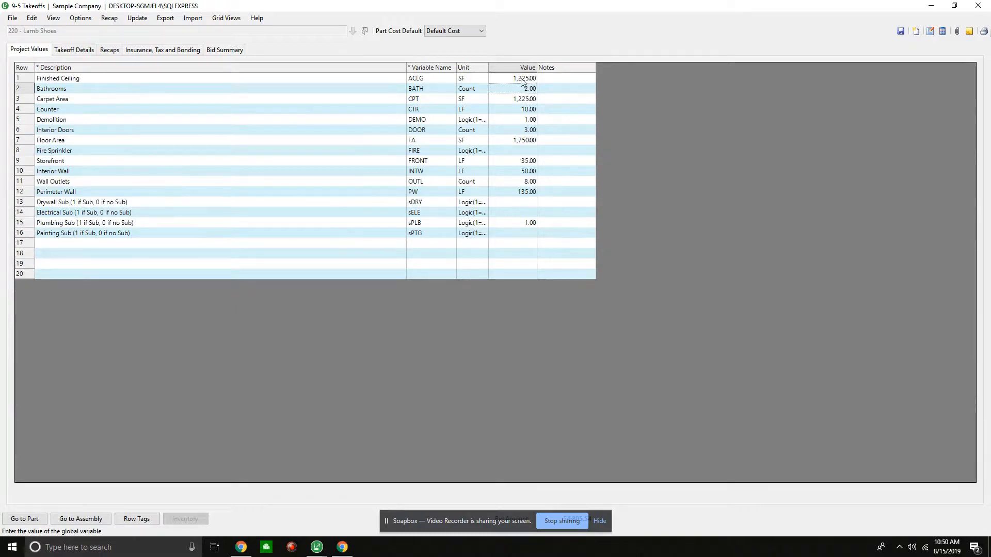
pyautogui.click(85, 52)
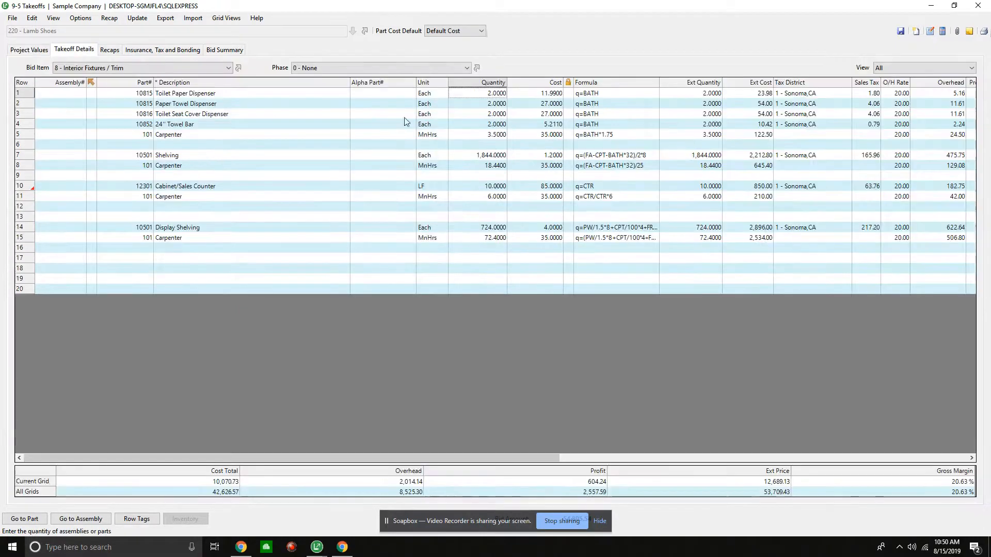
pyautogui.click(119, 67)
pyautogui.click(119, 94)
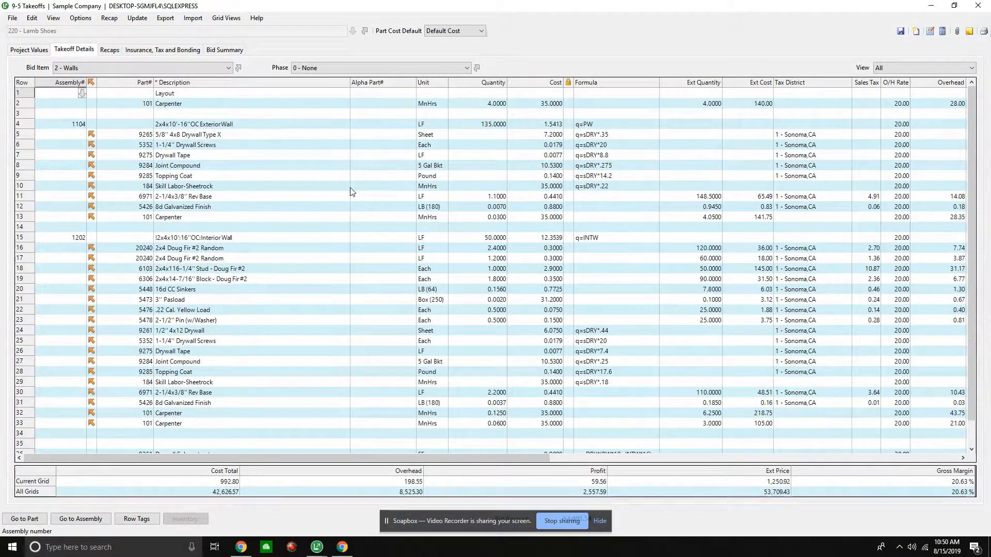
# Step: Set the Bathrooms value to 1 in the project values
pyautogui.click(23, 50)
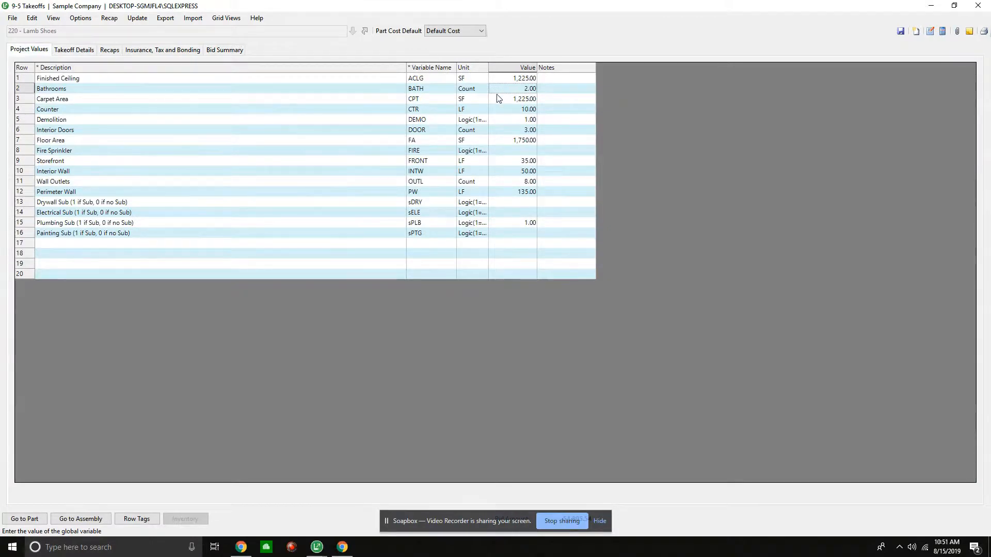
pyautogui.write('1')
pyautogui.press('Tab')
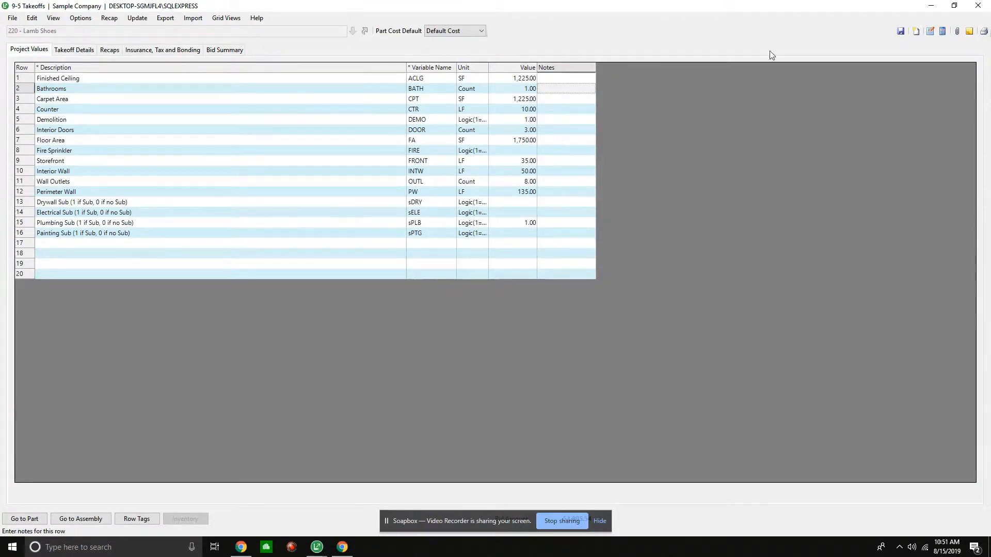
# Step: Recalculate the takeoff totals and check the Toilet Paper Dispenser formula and quantity in bid item 8 - Interior Fixtures / Trim
pyautogui.click(943, 33)
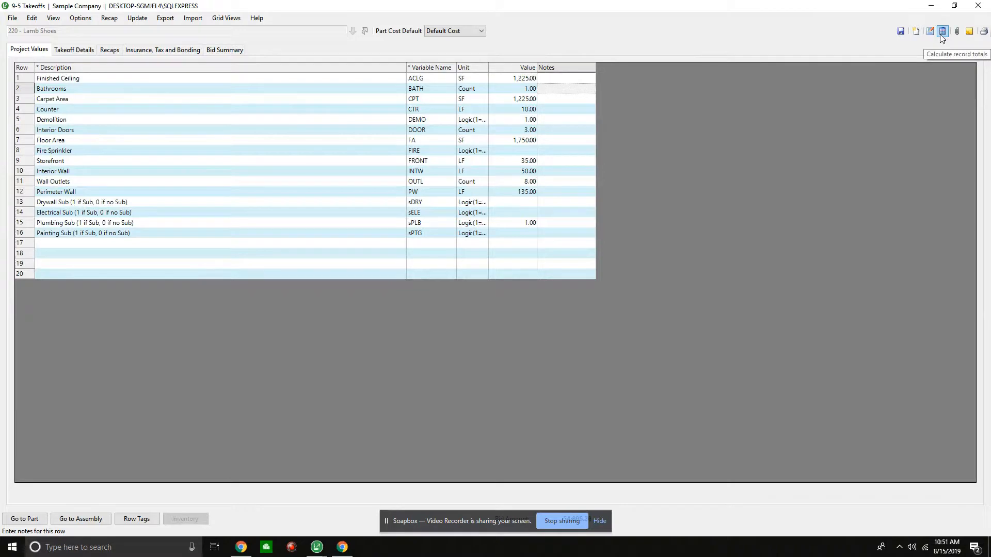
pyautogui.click(77, 50)
pyautogui.click(203, 68)
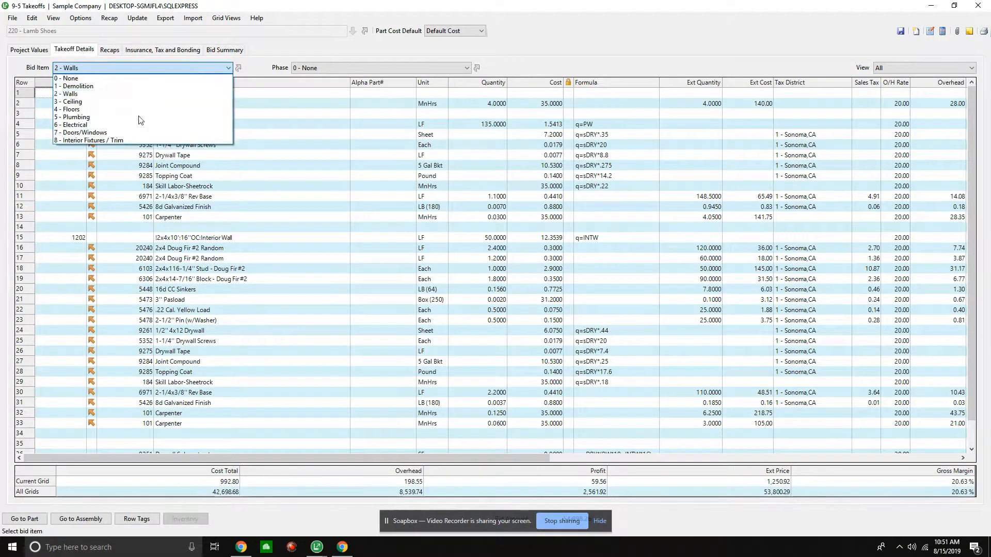
pyautogui.click(118, 141)
pyautogui.click(587, 93)
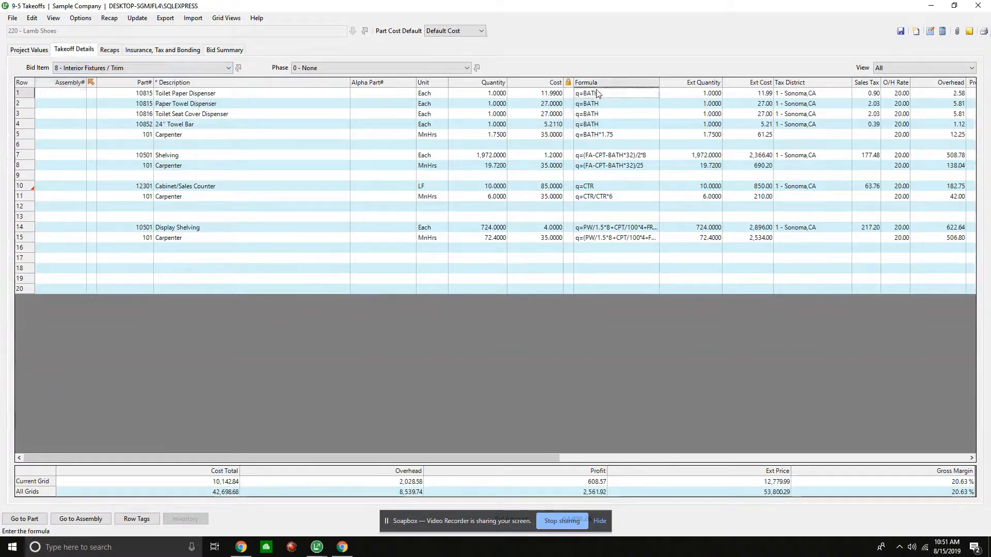
pyautogui.click(498, 93)
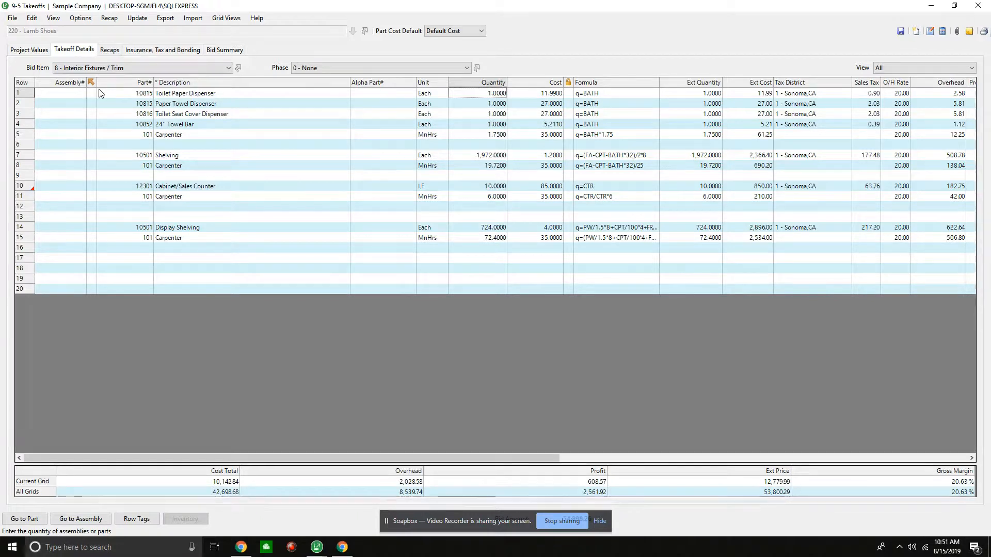
pyautogui.click(64, 103)
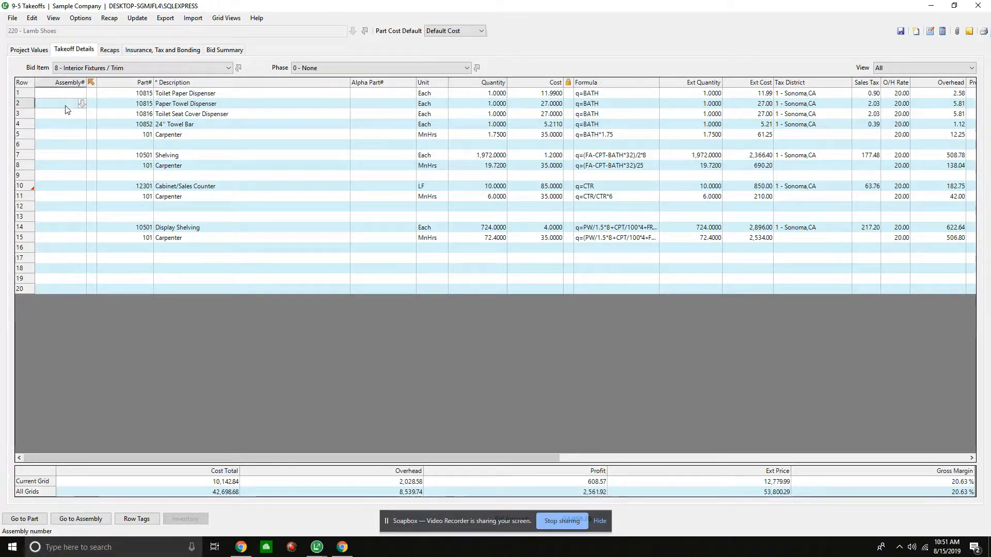
pyautogui.rightClick(65, 105)
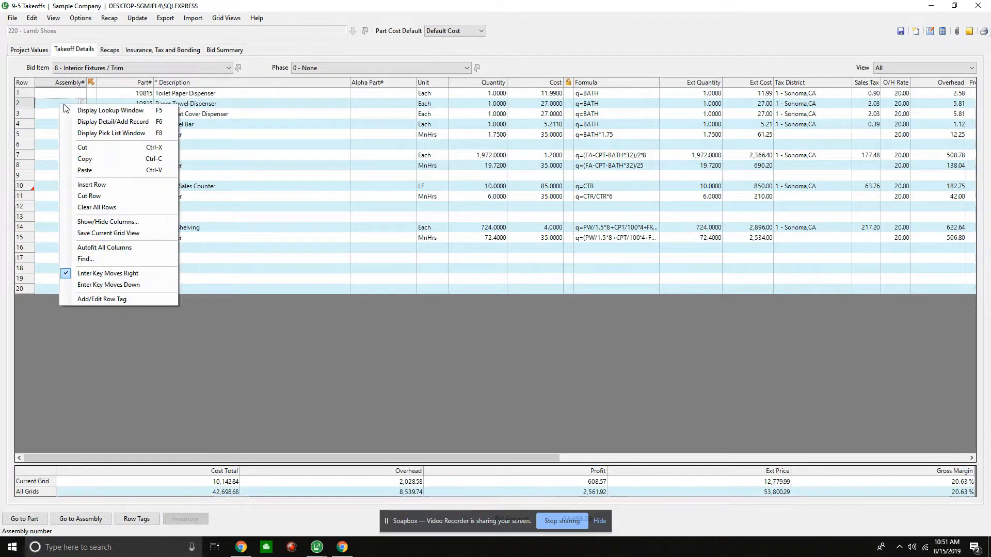
pyautogui.click(44, 262)
pyautogui.rightClick(47, 261)
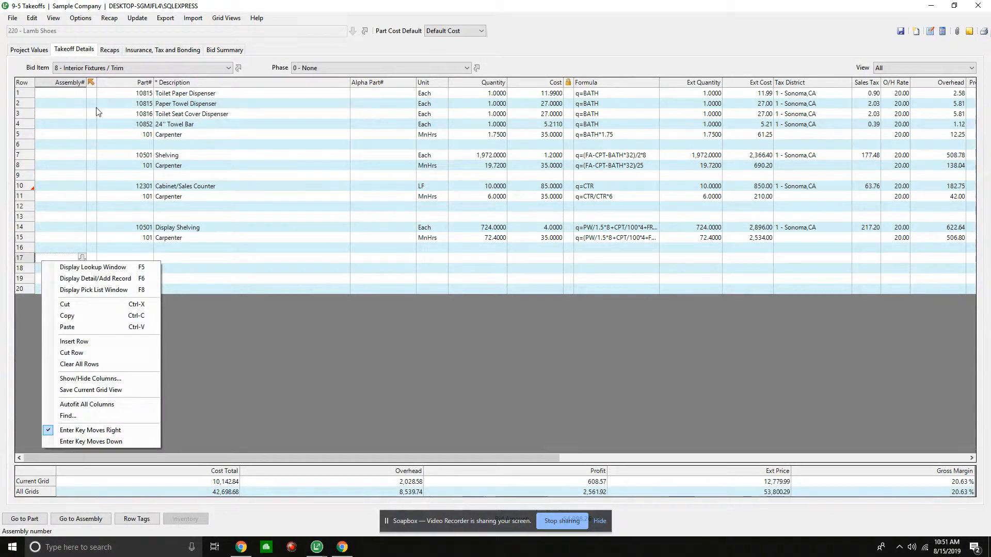
pyautogui.click(157, 101)
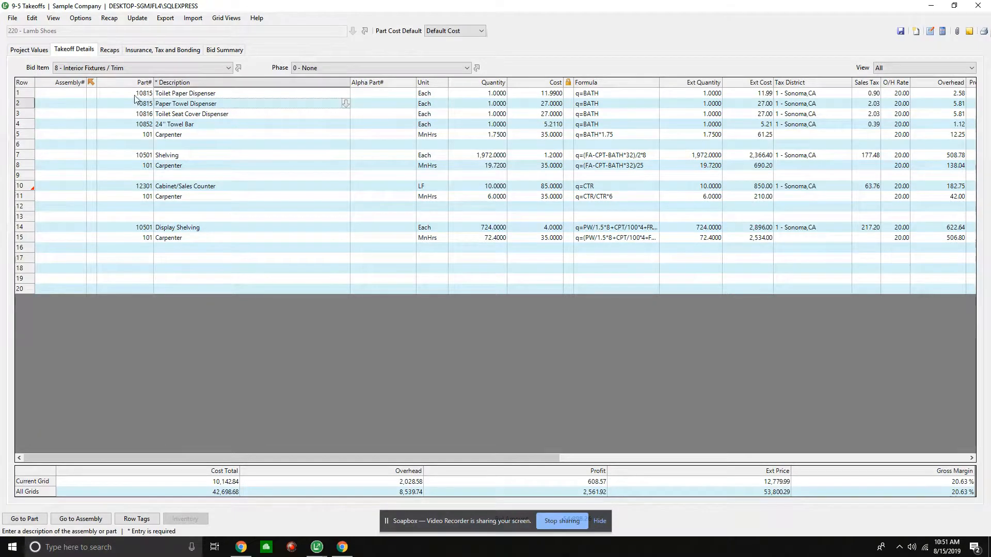
pyautogui.click(136, 95)
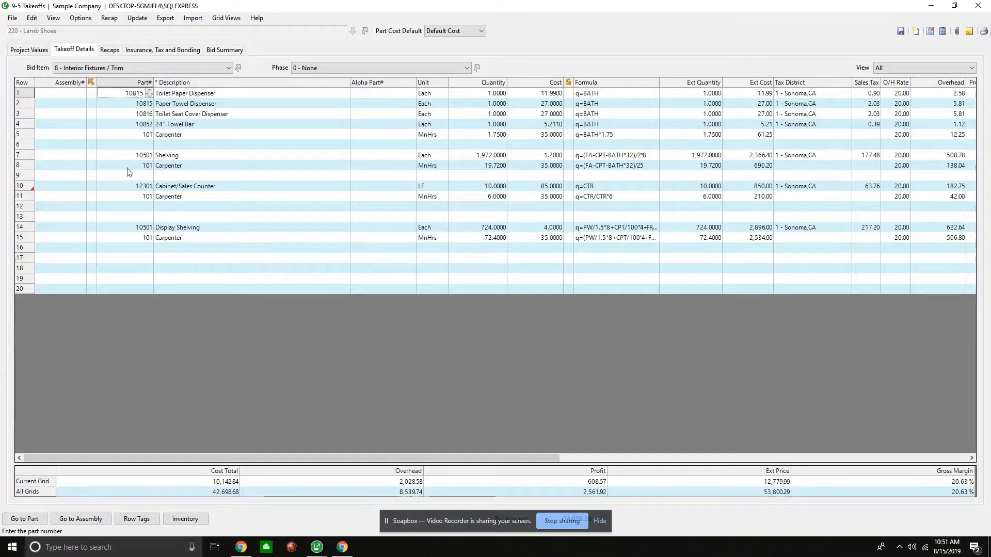
# Step: Hide the Assembly# column and the unlabelled column beside it in the takeoff details grid
pyautogui.rightClick(50, 97)
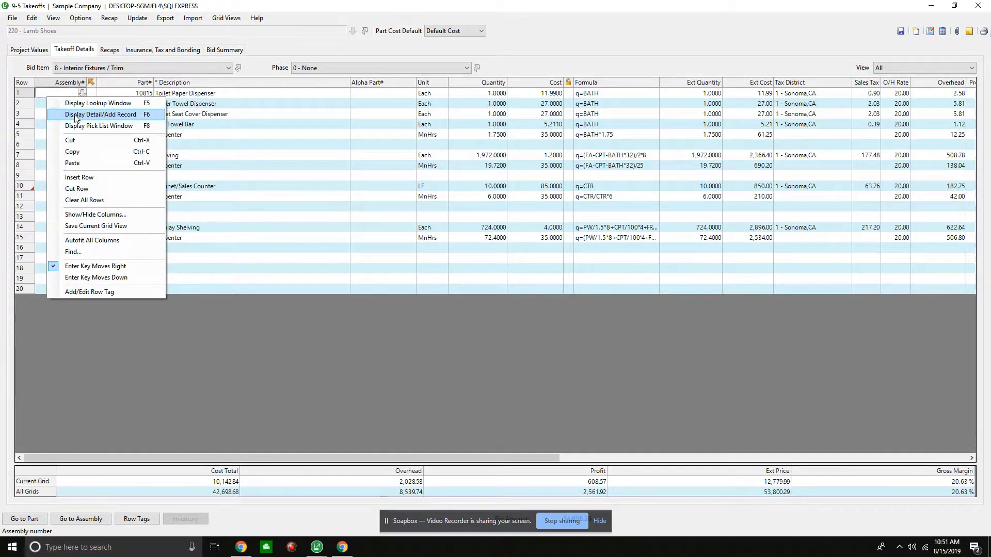
pyautogui.click(93, 215)
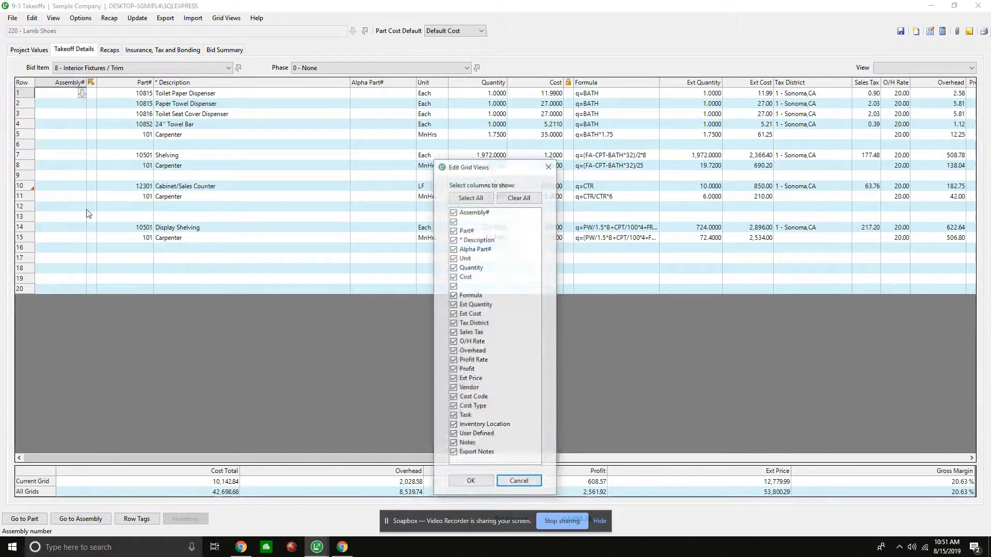
pyautogui.click(454, 212)
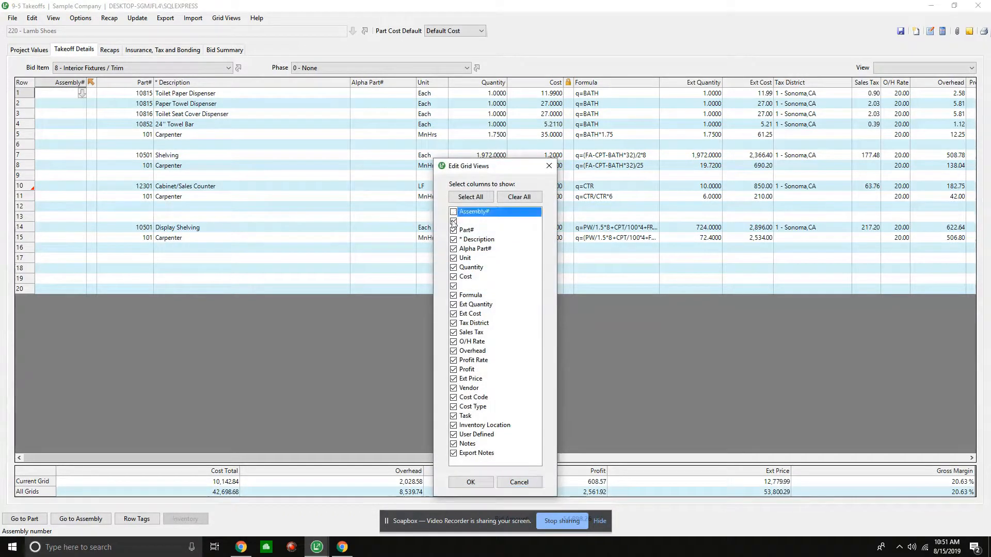
pyautogui.click(480, 484)
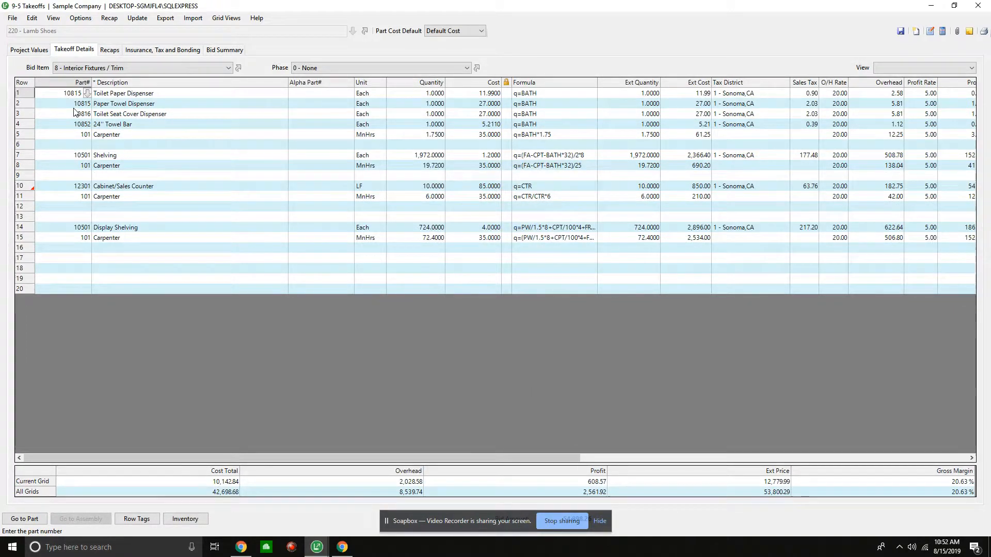
pyautogui.click(226, 17)
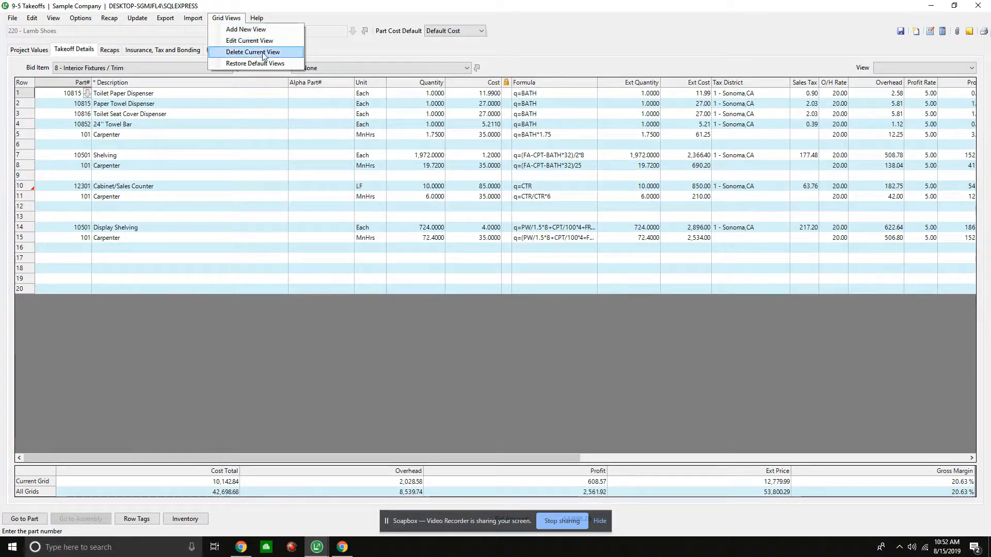
pyautogui.click(177, 135)
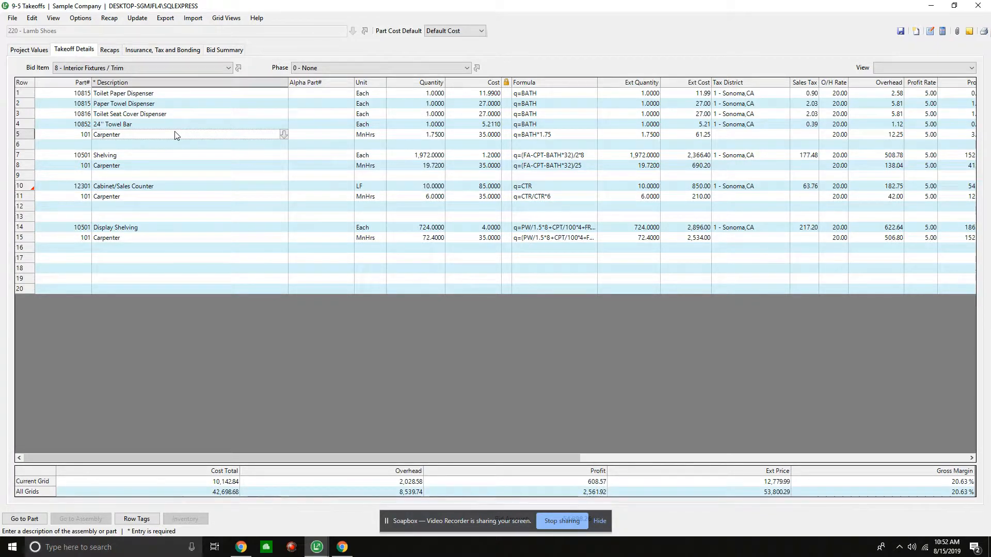
pyautogui.click(225, 18)
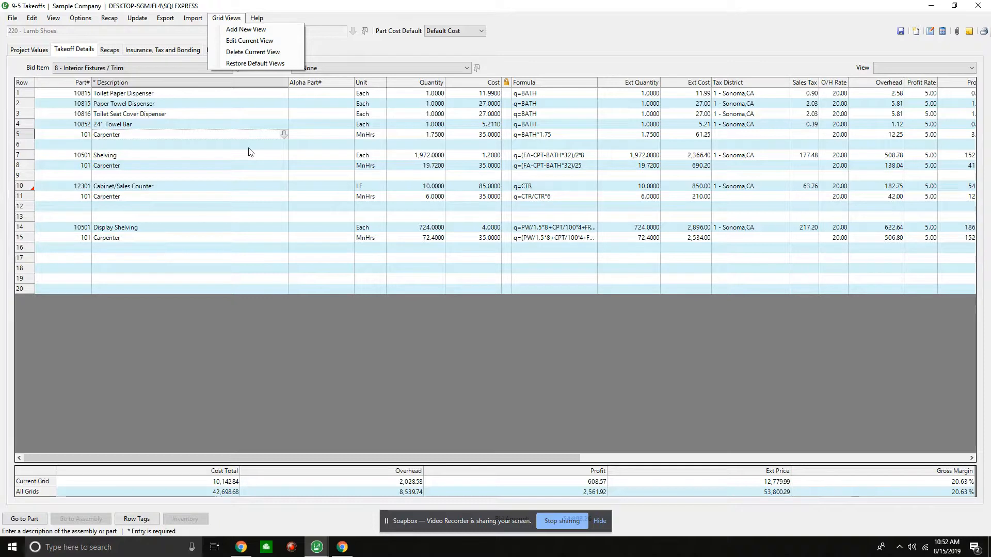
pyautogui.click(211, 165)
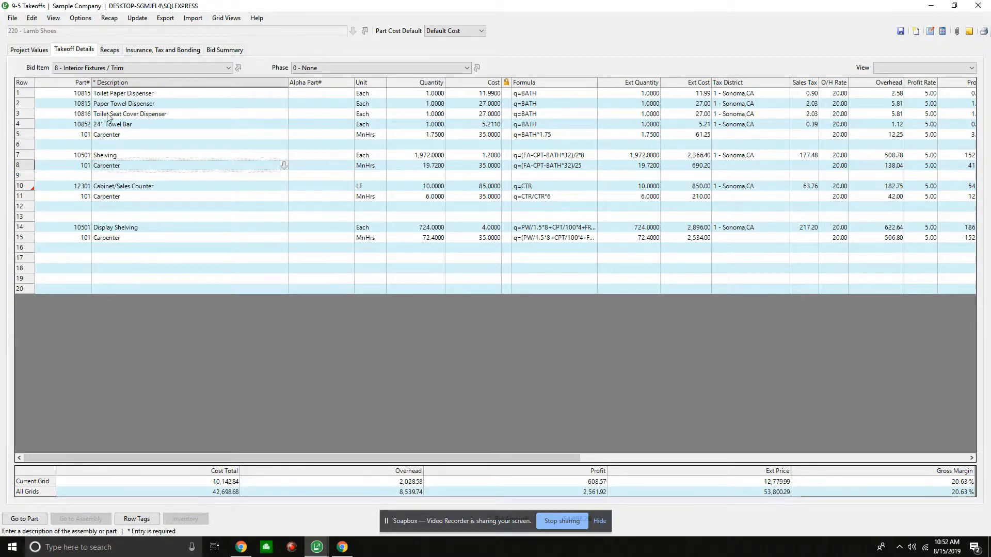
# Step: Examine the profit rate, overhead, profit, extended price, vendor, cost code and task columns for the Interior Fixtures / Trim items
pyautogui.hotkey('ctrl', 'Home')
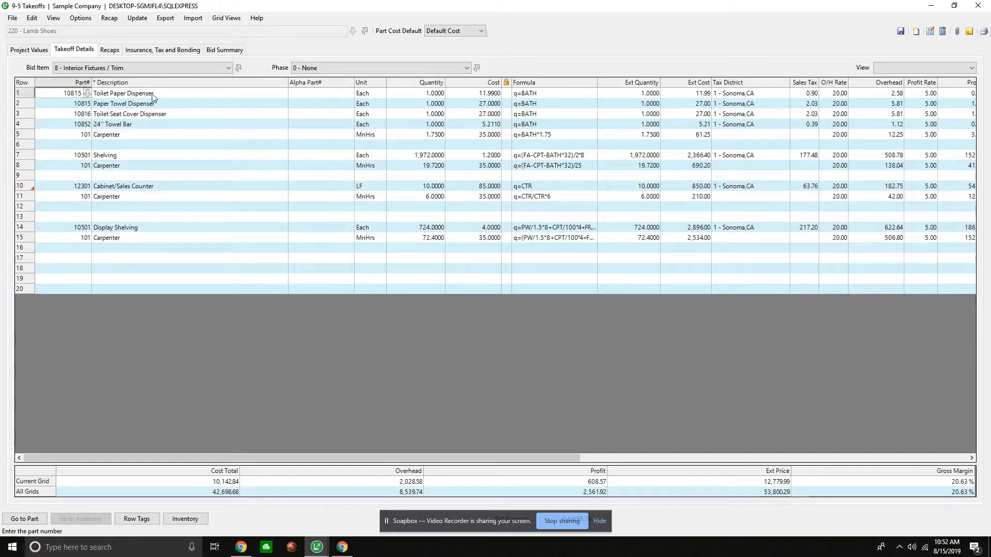
pyautogui.press('Tab')
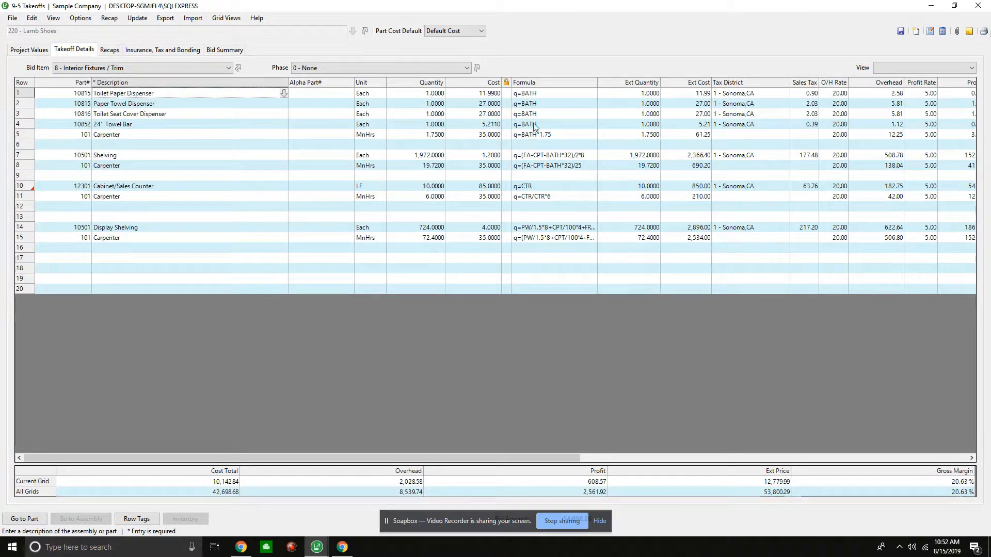
pyautogui.moveTo(419, 457); pyautogui.dragTo(749, 435)
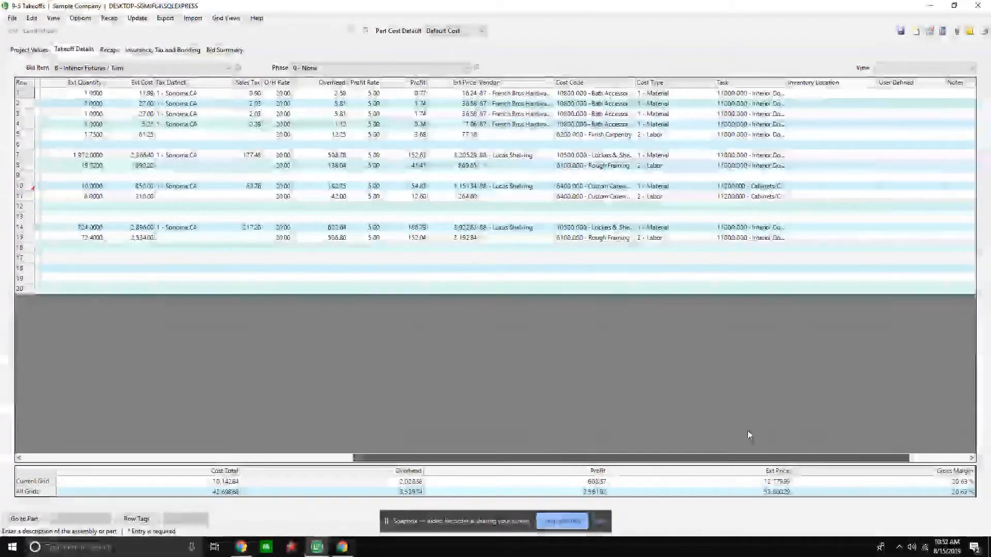
pyautogui.moveTo(368, 94); pyautogui.dragTo(372, 200)
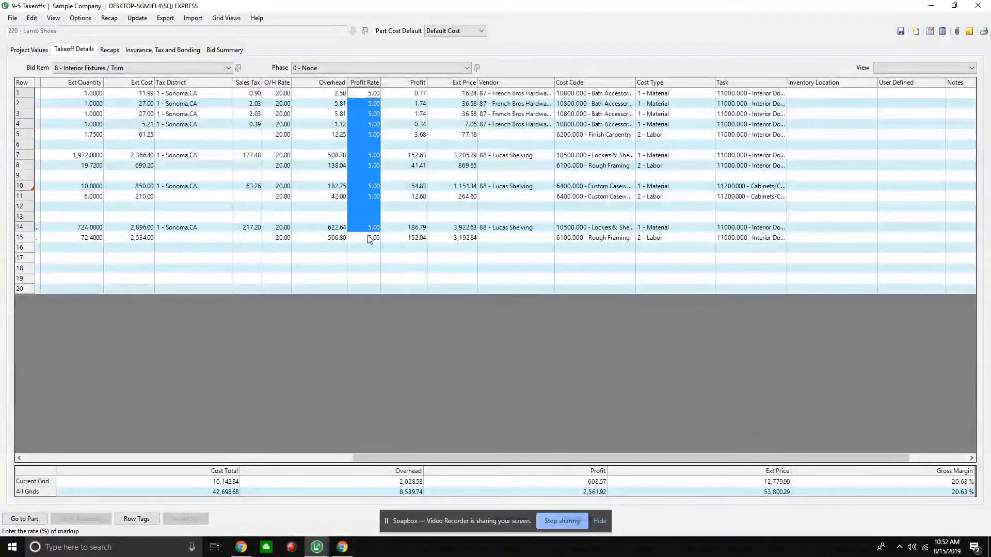
pyautogui.moveTo(330, 93); pyautogui.dragTo(327, 231)
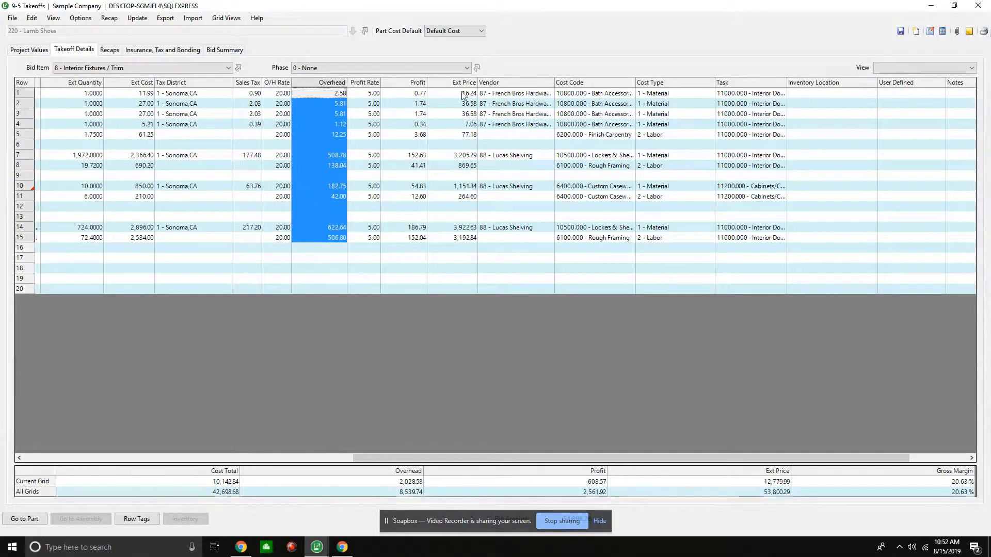
pyautogui.moveTo(422, 93); pyautogui.dragTo(447, 239)
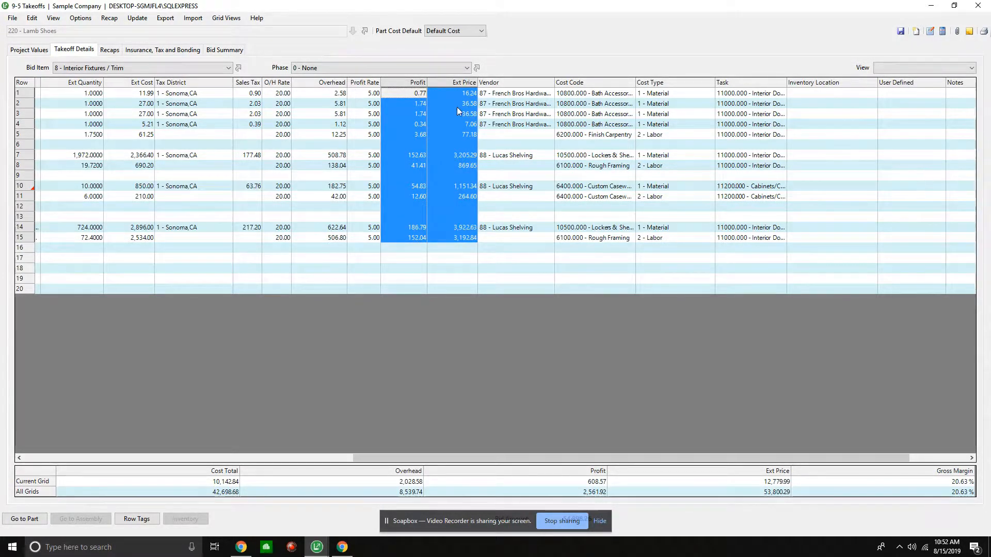
pyautogui.click(550, 103)
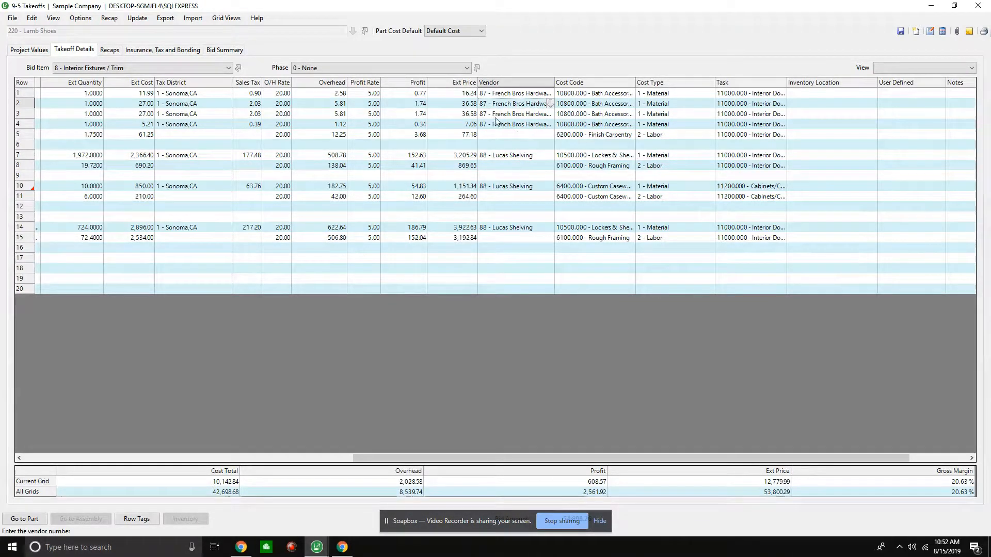
pyautogui.click(508, 94)
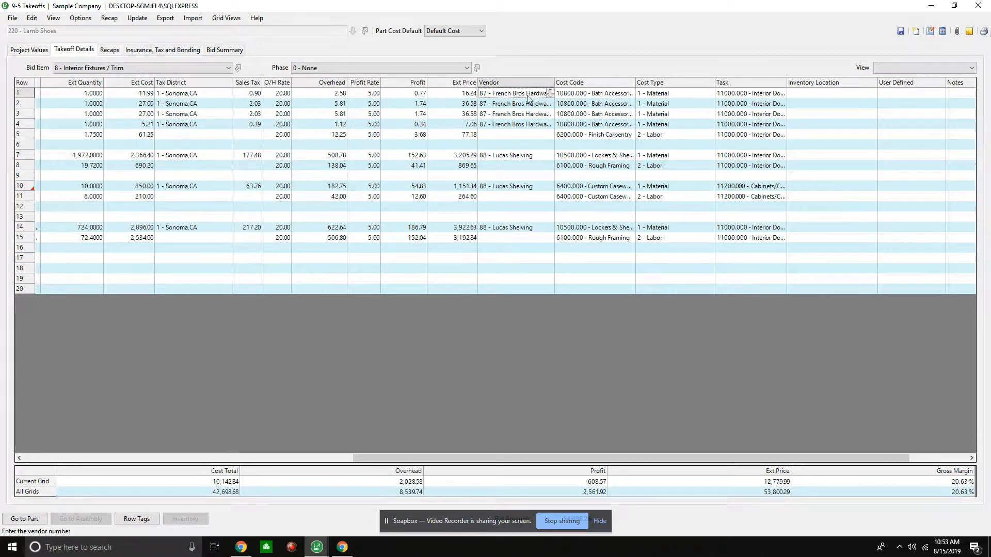
pyautogui.moveTo(608, 138); pyautogui.dragTo(608, 263)
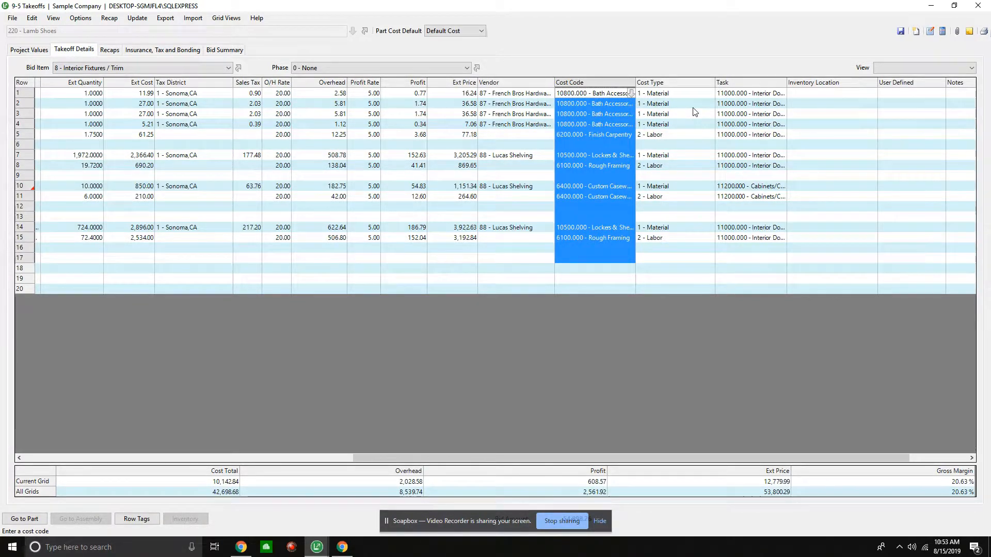
pyautogui.moveTo(754, 94); pyautogui.dragTo(769, 244)
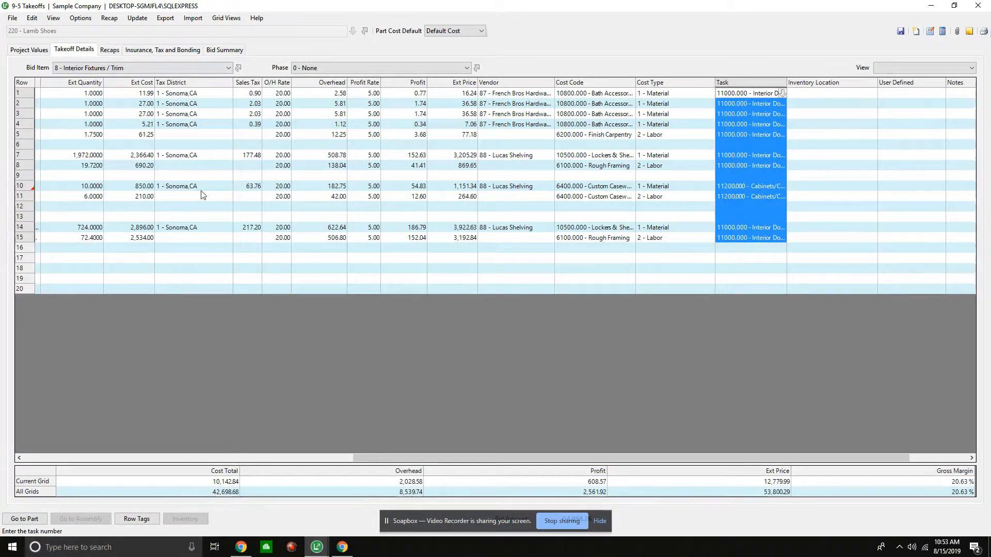
# Step: Select takeoff rows 1 to 16 and look over the cut, copy, paste and insert options for them
pyautogui.moveTo(371, 457); pyautogui.dragTo(47, 435)
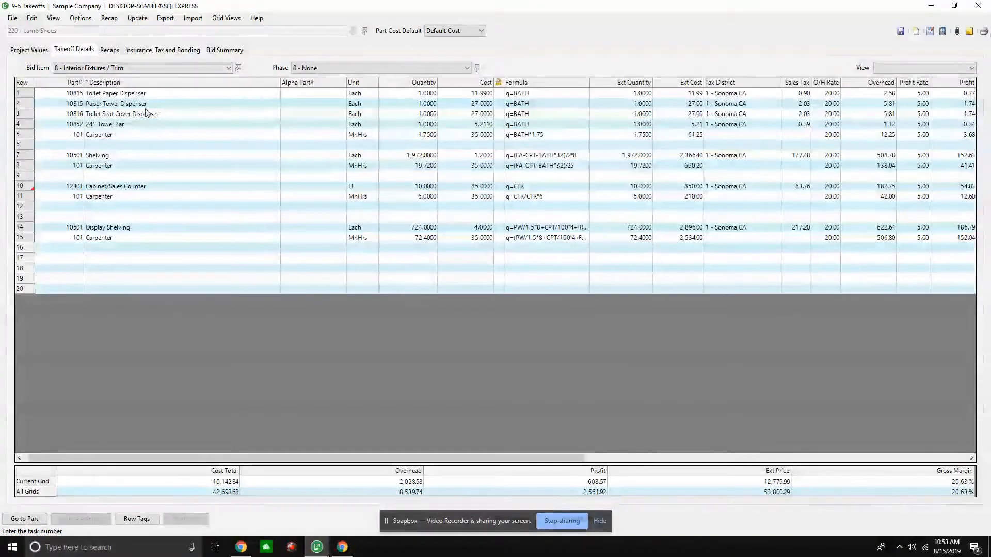
pyautogui.moveTo(33, 100); pyautogui.dragTo(31, 252)
pyautogui.rightClick(204, 177)
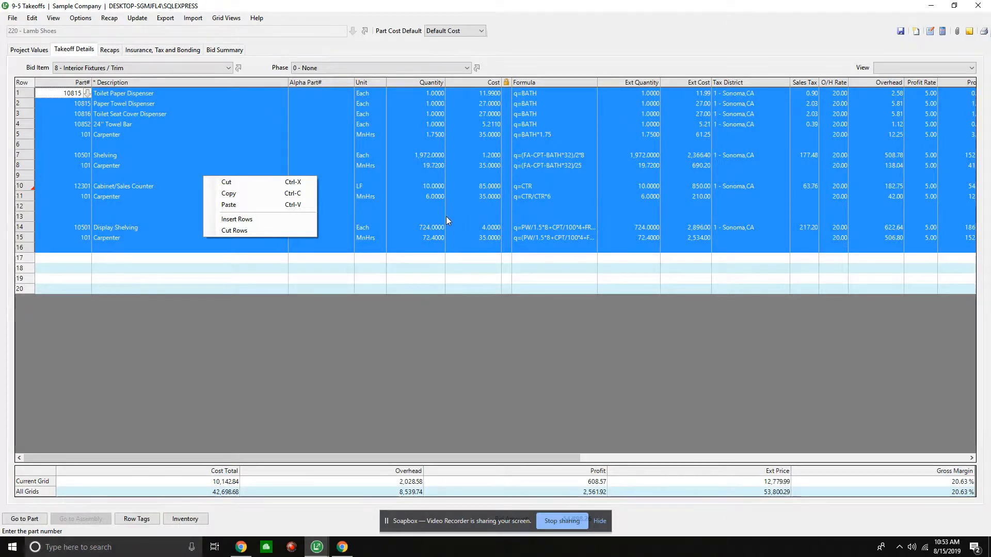
pyautogui.click(430, 206)
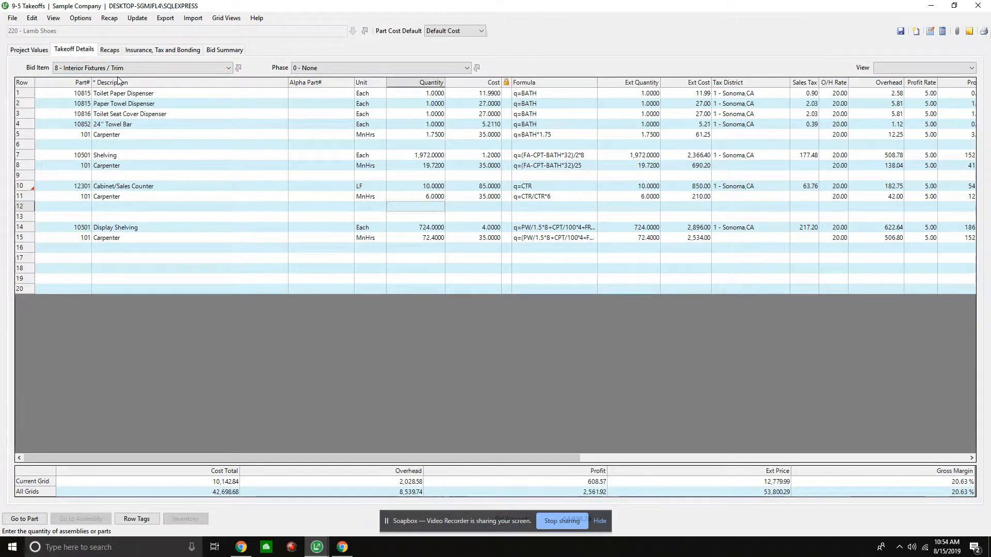
# Step: Display the takeoff details for bid item 1 - Demolition, followed by bid item 2 - Walls
pyautogui.click(89, 69)
pyautogui.click(84, 87)
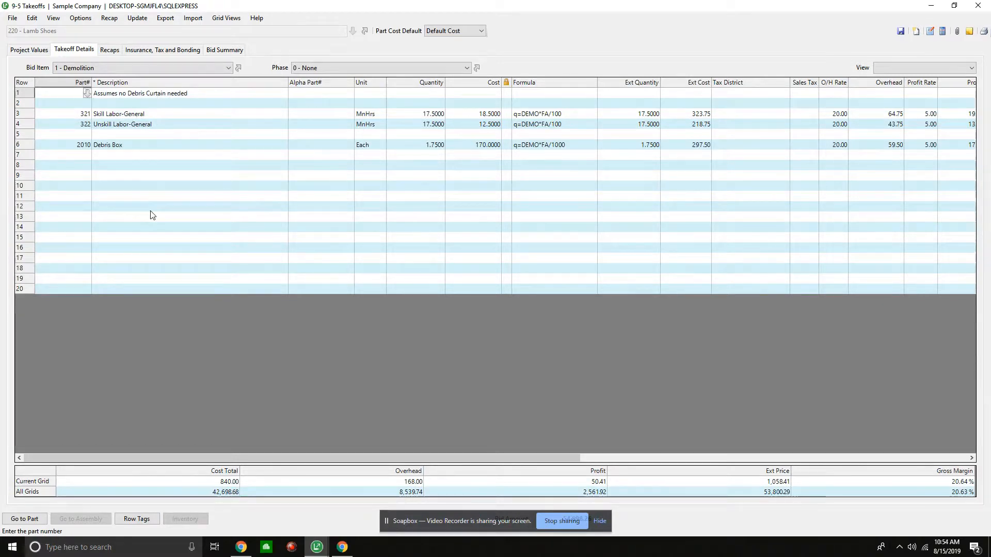
pyautogui.click(86, 67)
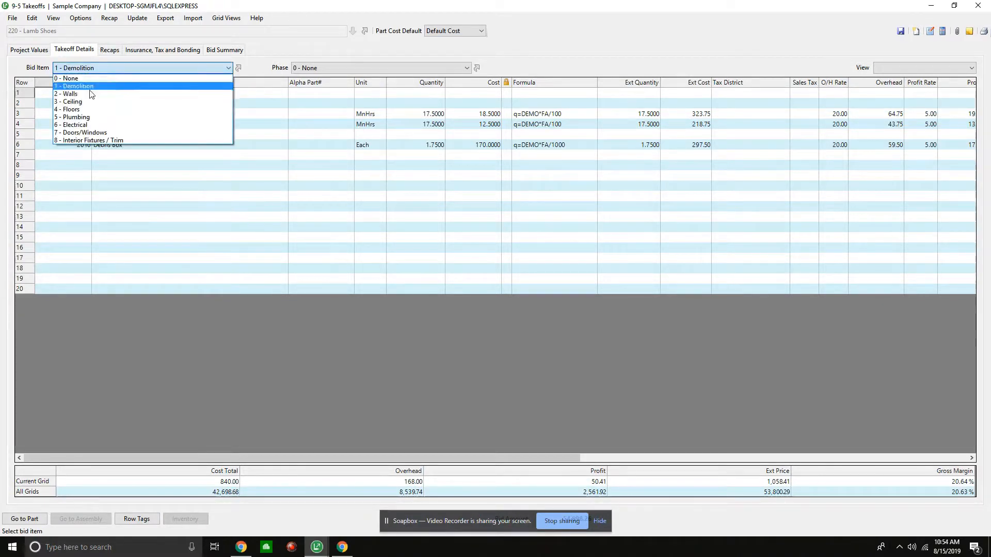
pyautogui.click(89, 98)
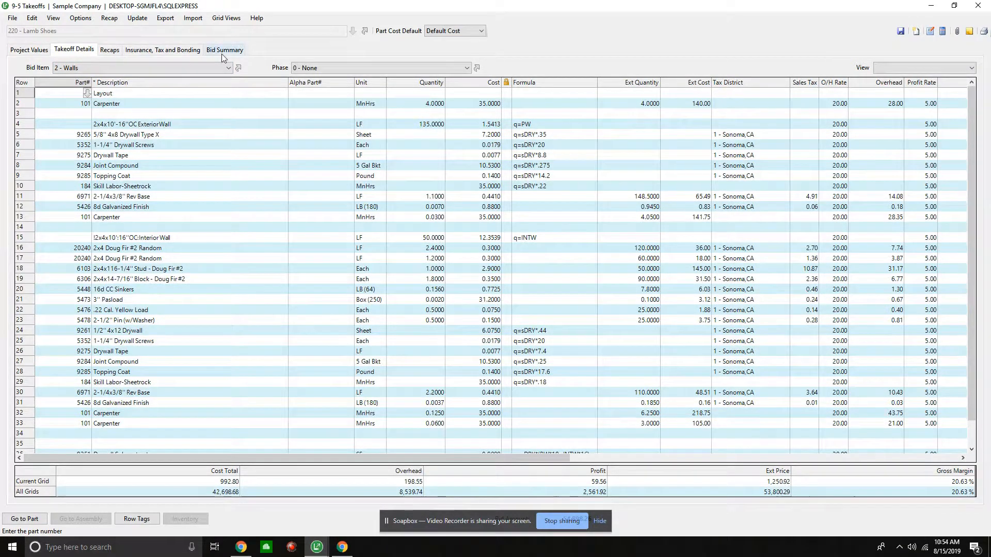
# Step: Open the bid items list at full window size and examine its description and item code columns
pyautogui.click(240, 68)
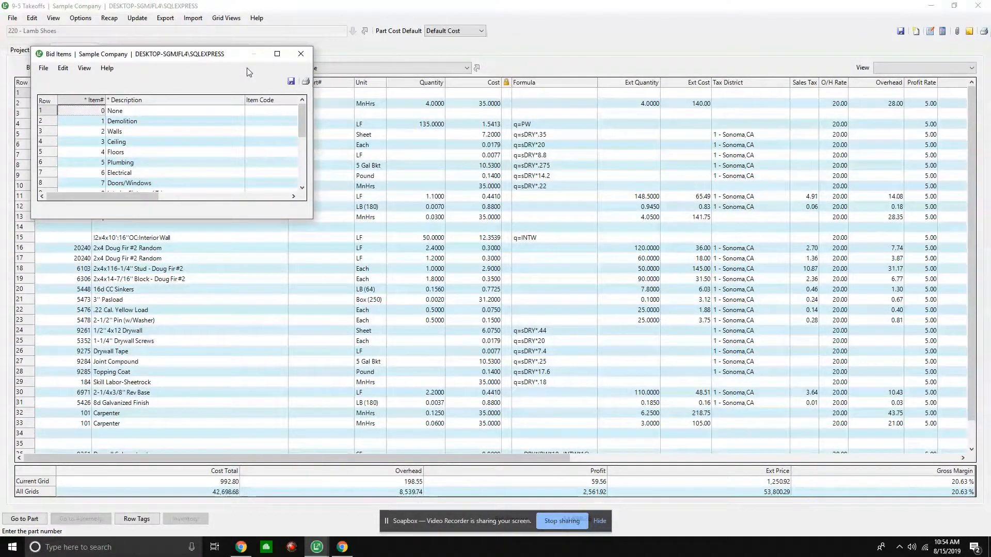
pyautogui.click(276, 54)
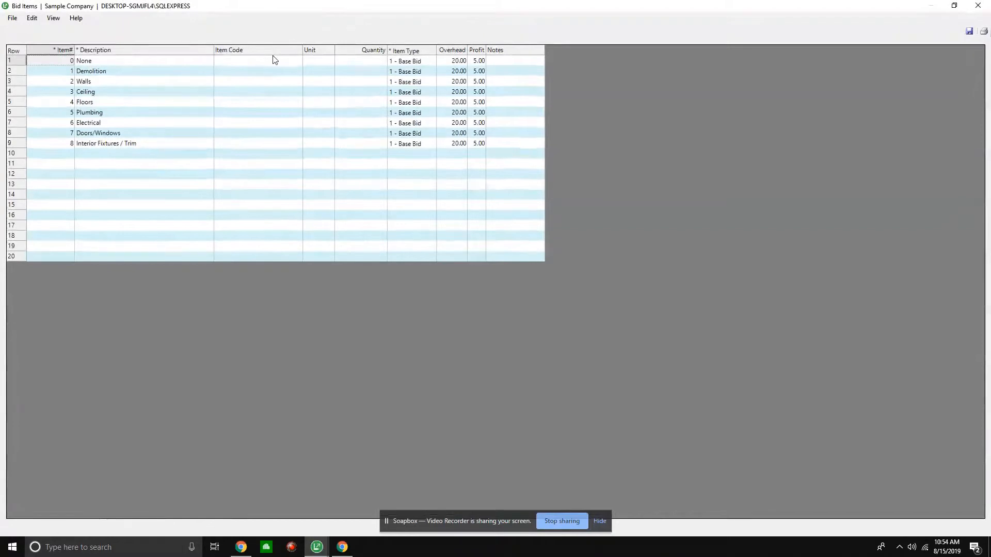
pyautogui.click(100, 64)
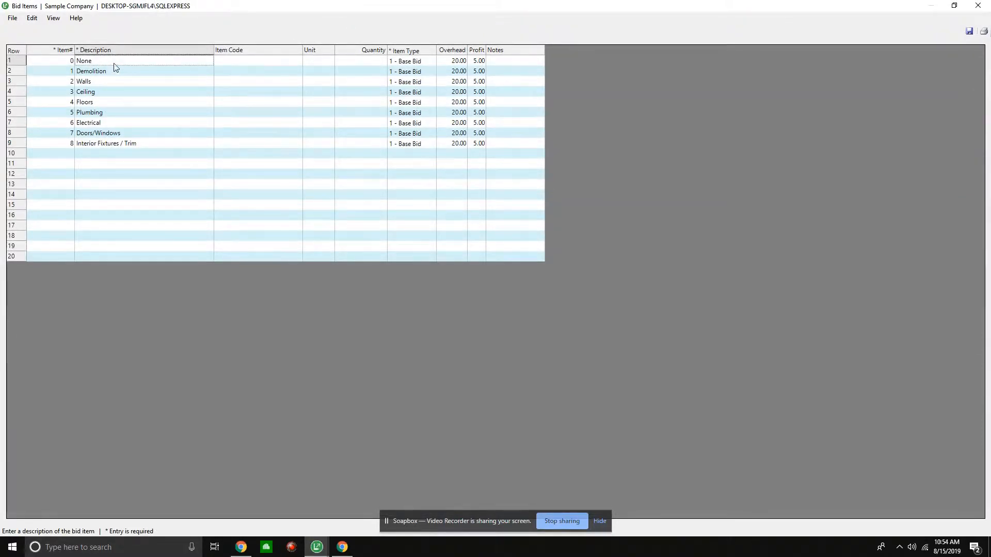
pyautogui.click(114, 52)
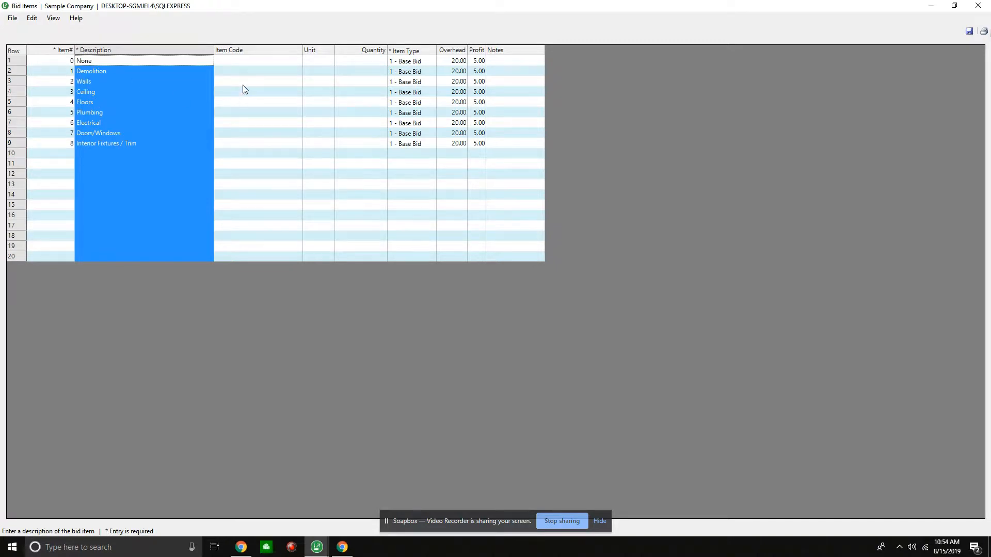
pyautogui.click(236, 62)
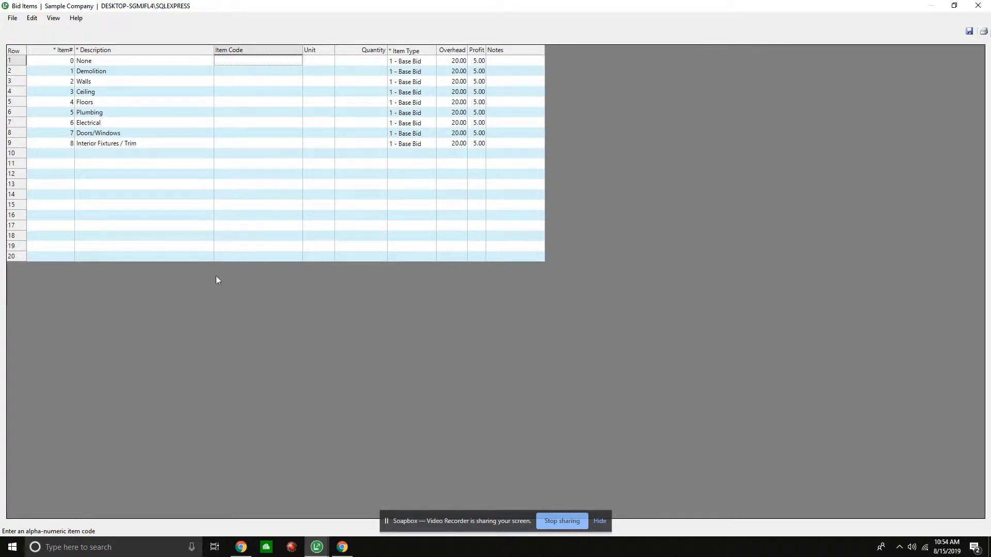
# Step: Examine the unit, quantity and item type columns of the bid items, and close the list
pyautogui.click(328, 69)
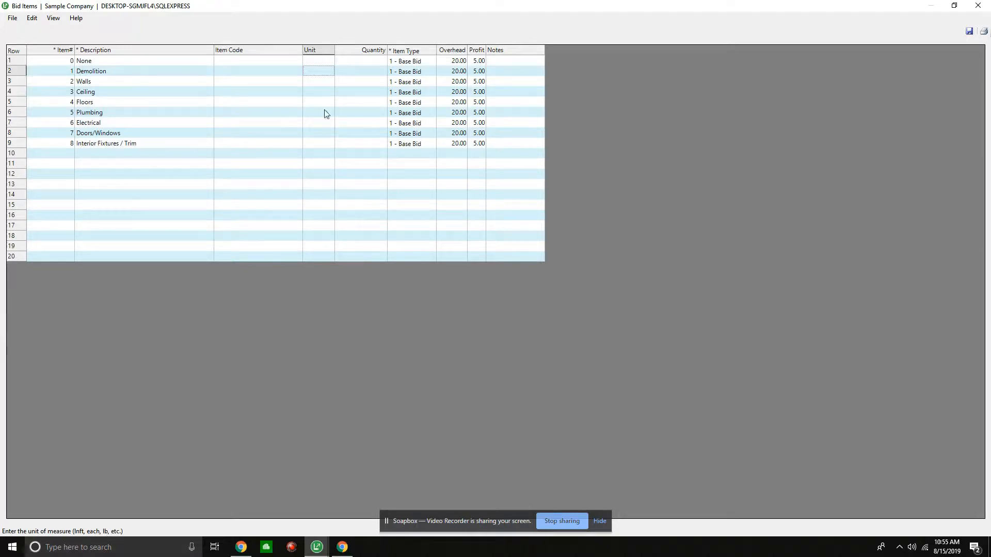
pyautogui.rightClick(314, 72)
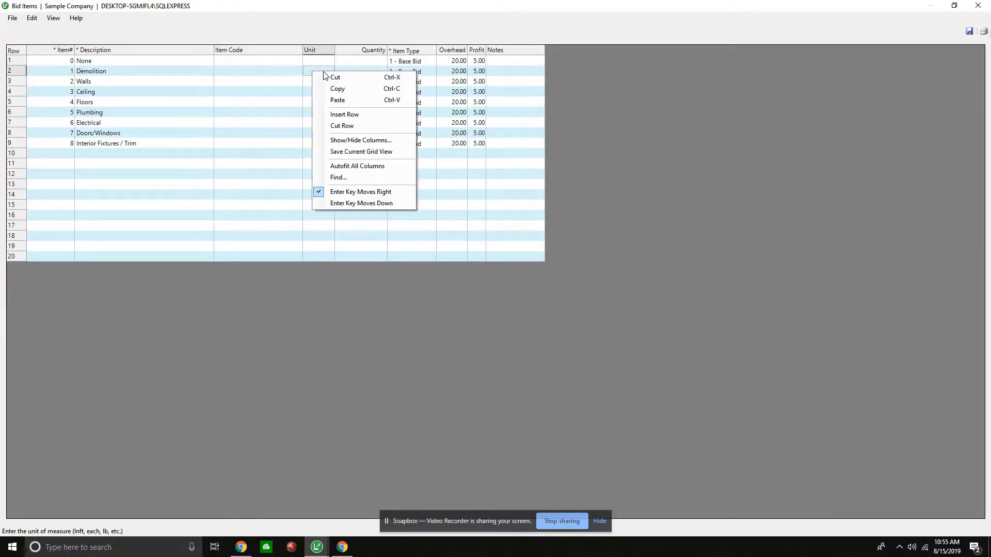
pyautogui.click(345, 65)
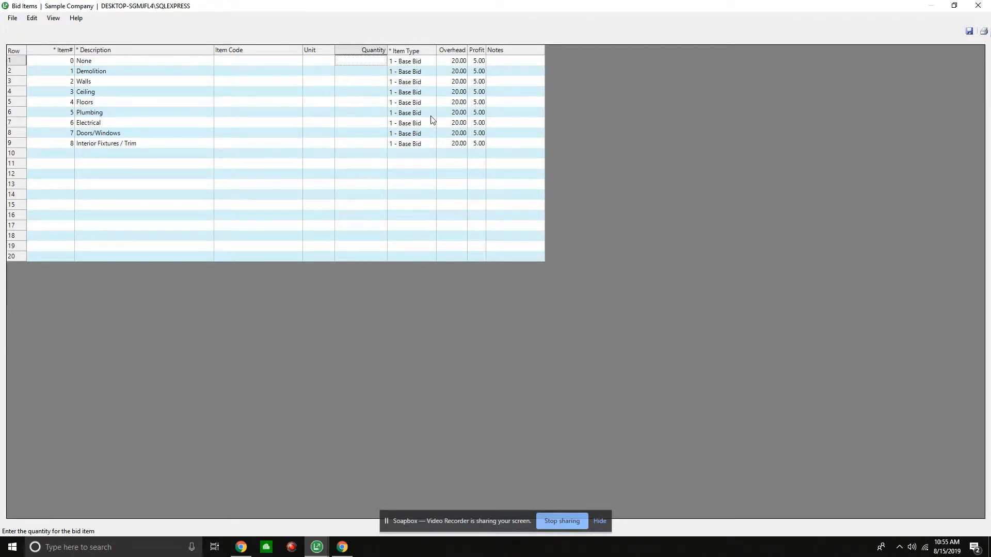
pyautogui.click(404, 63)
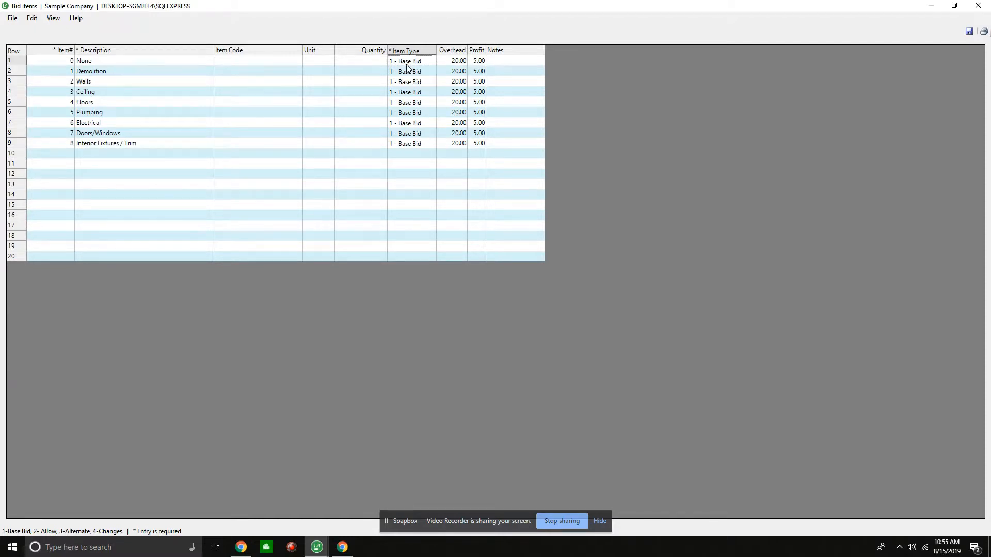
pyautogui.click(389, 92)
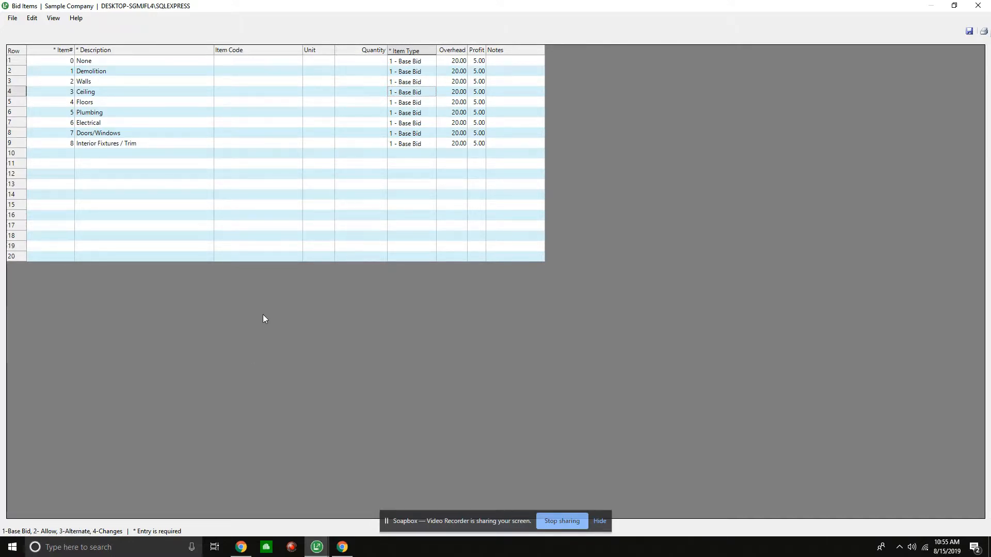
pyautogui.click(427, 64)
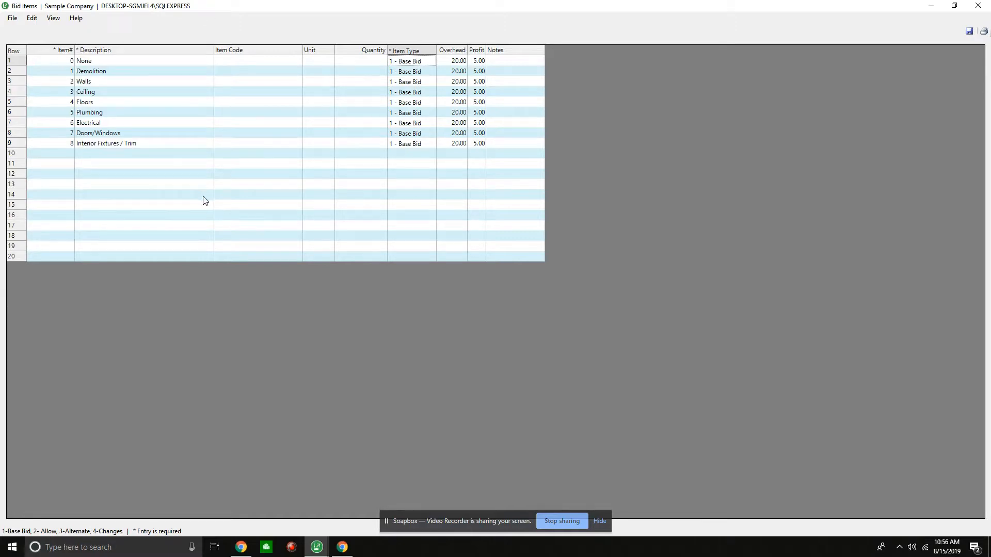
pyautogui.click(978, 5)
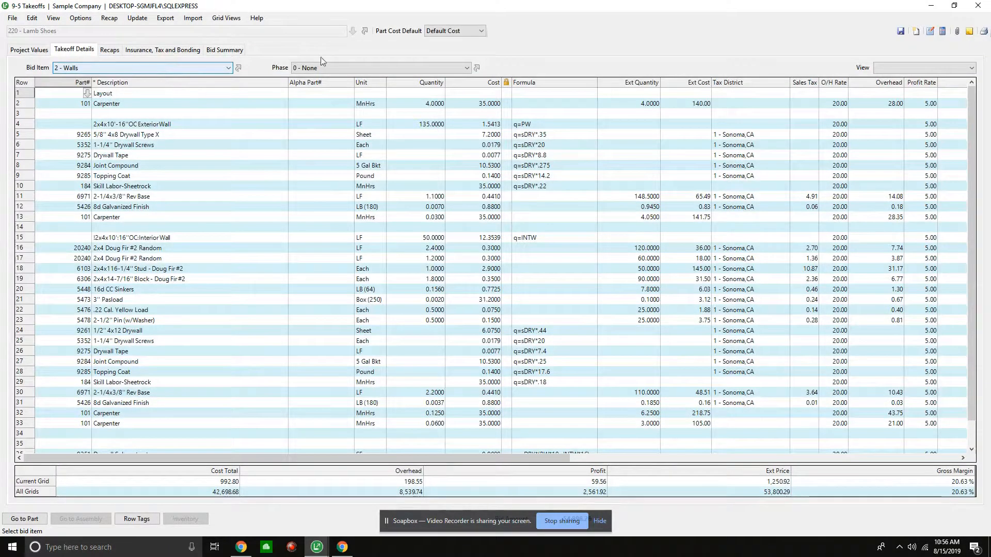
# Step: Look over the phase choices, keeping 0 - None, and the available grid views with their add, edit, delete and restore options
pyautogui.click(329, 71)
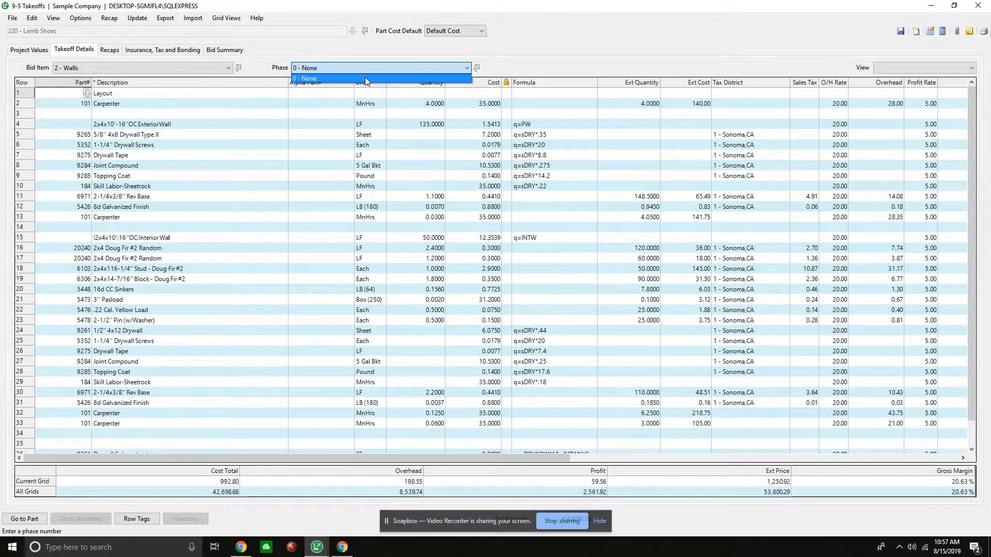
pyautogui.click(335, 79)
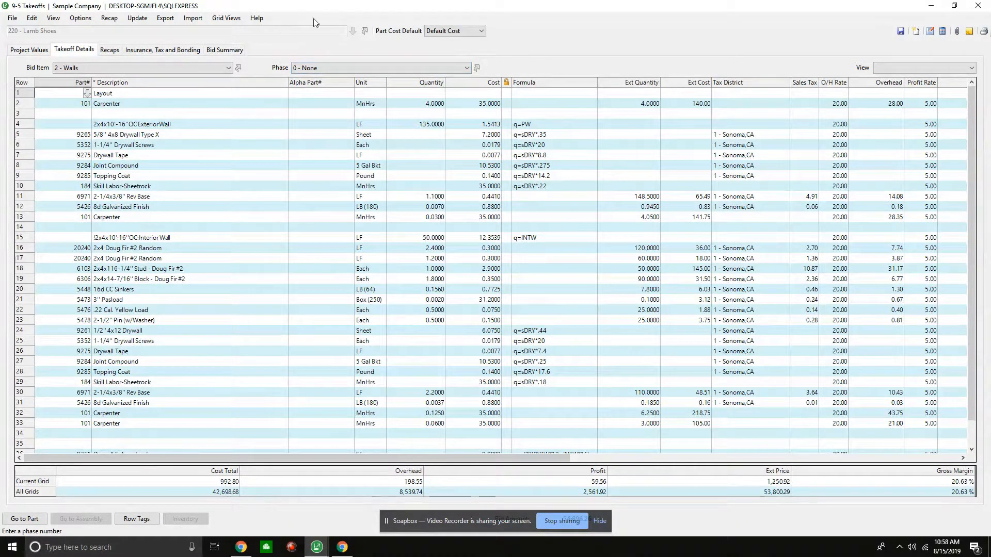
pyautogui.click(924, 68)
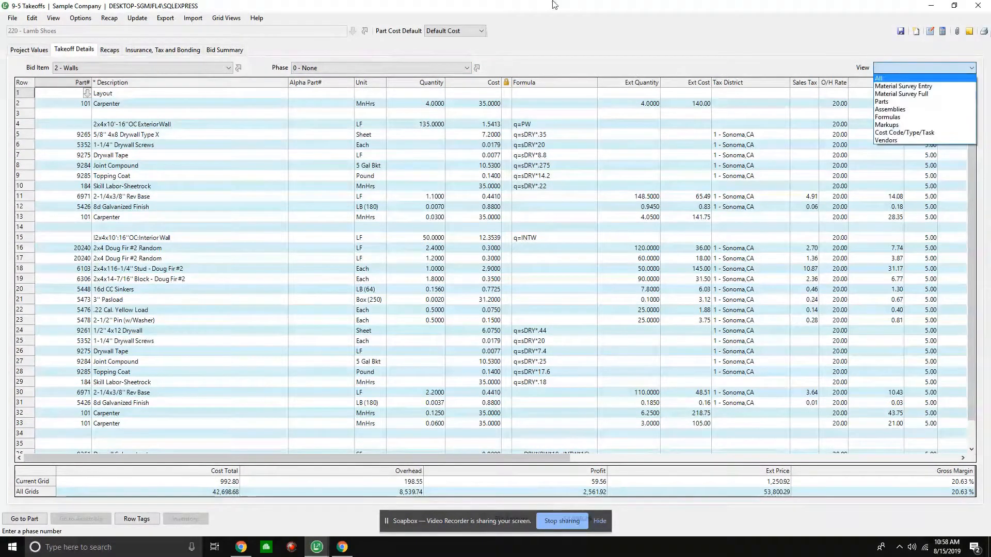
pyautogui.click(236, 19)
pyautogui.click(234, 16)
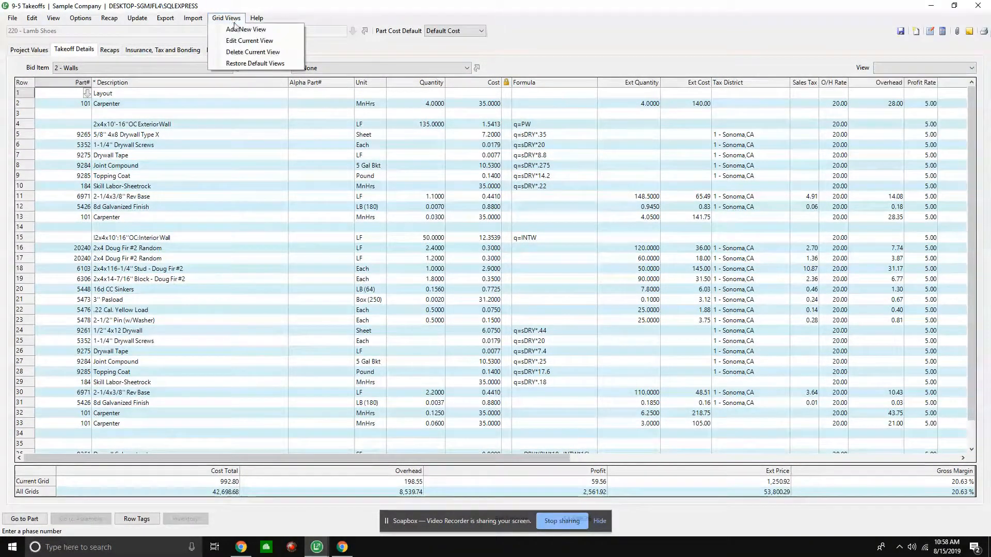
pyautogui.click(234, 16)
# Step: Display the Walls takeoff details in the Material Survey Entry view, followed by the Parts view
pyautogui.click(924, 72)
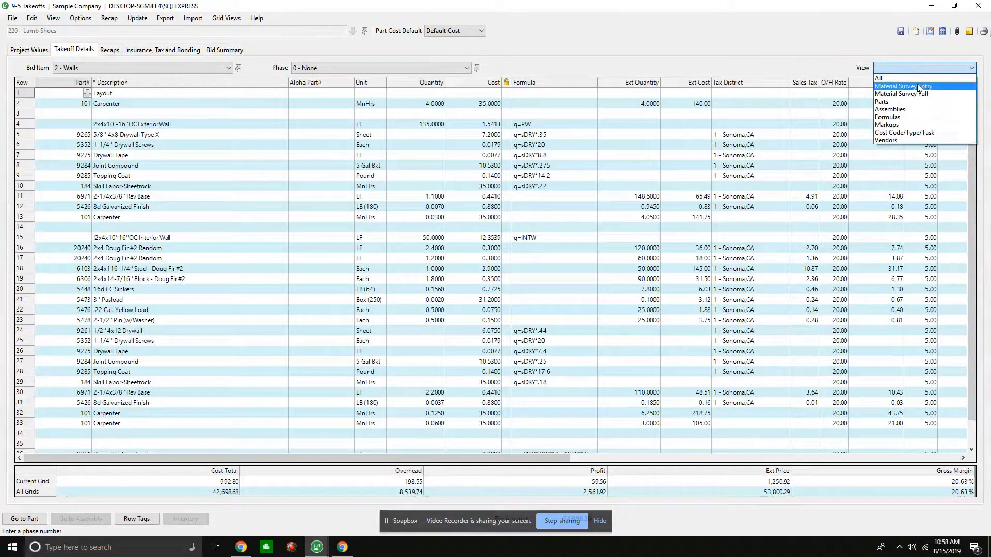
pyautogui.click(919, 87)
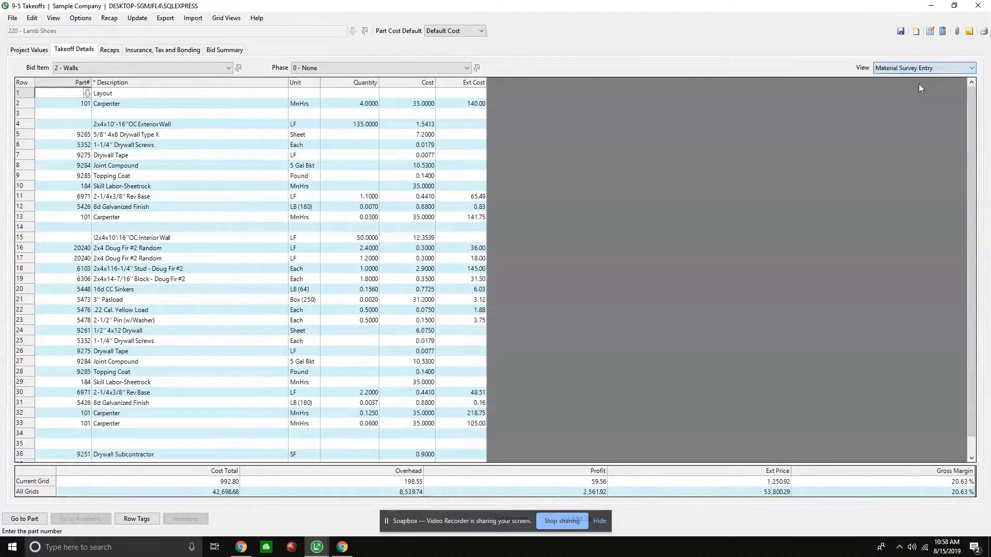
pyautogui.scroll(-1, 274, 216)
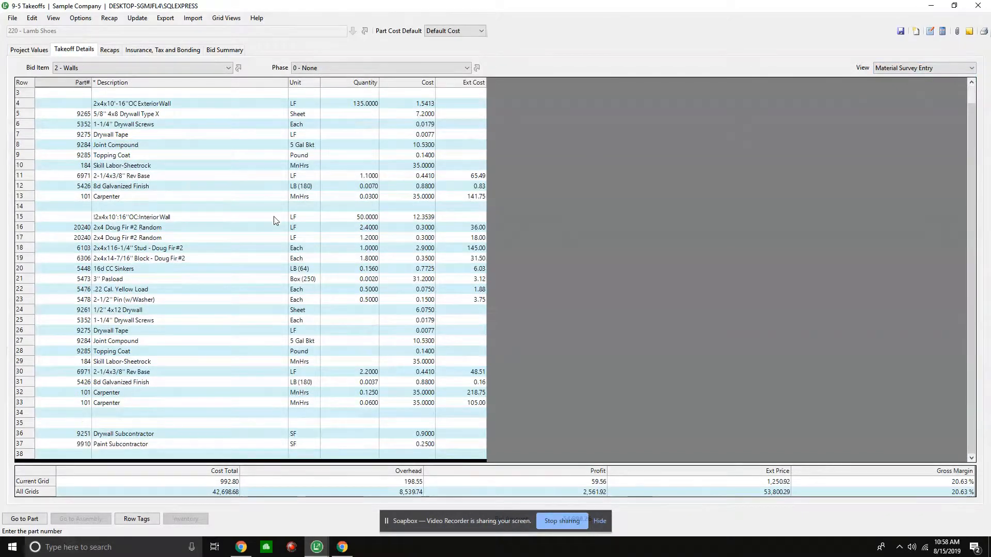
pyautogui.scroll(1, 274, 221)
pyautogui.click(918, 67)
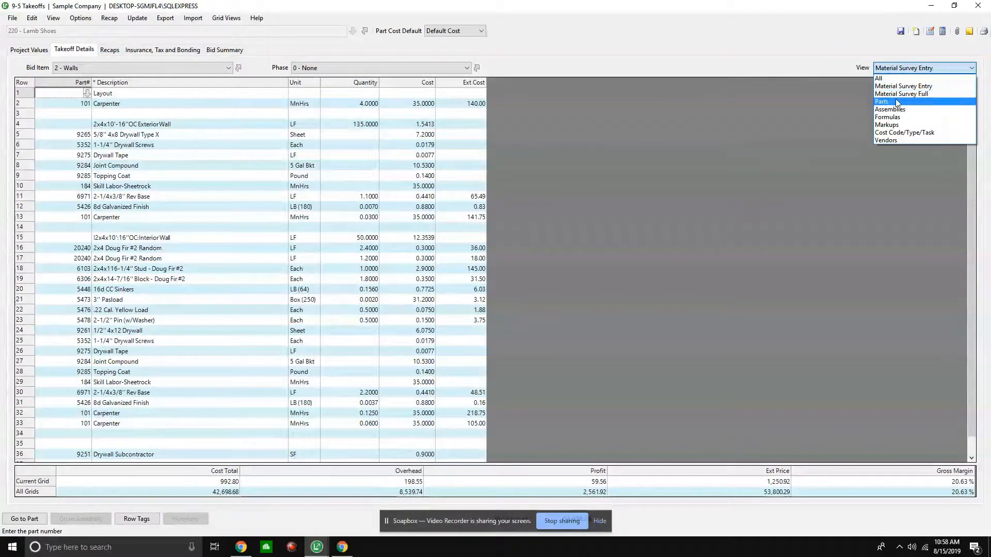
pyautogui.click(896, 102)
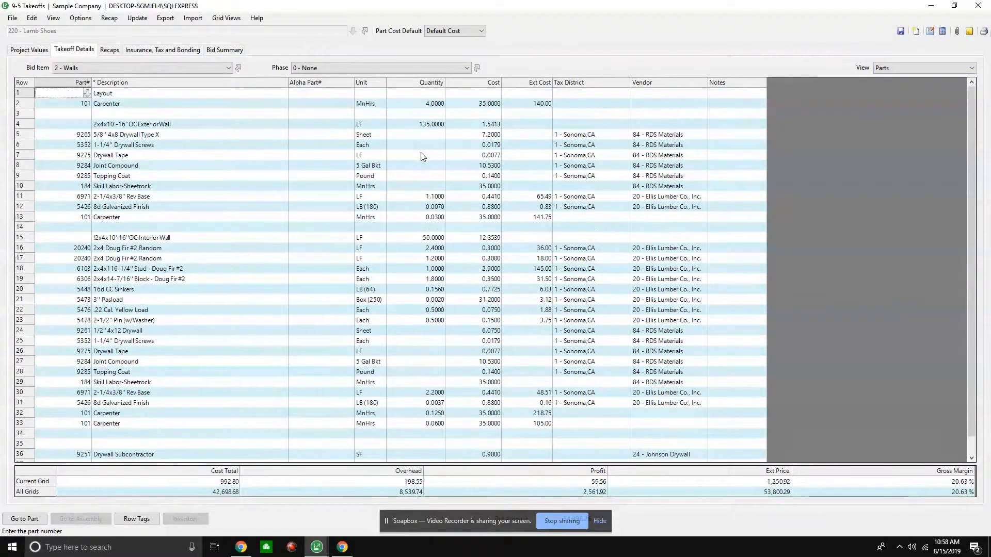
# Step: Switch the Walls takeoff details to the All grid view and look through its rows
pyautogui.click(893, 67)
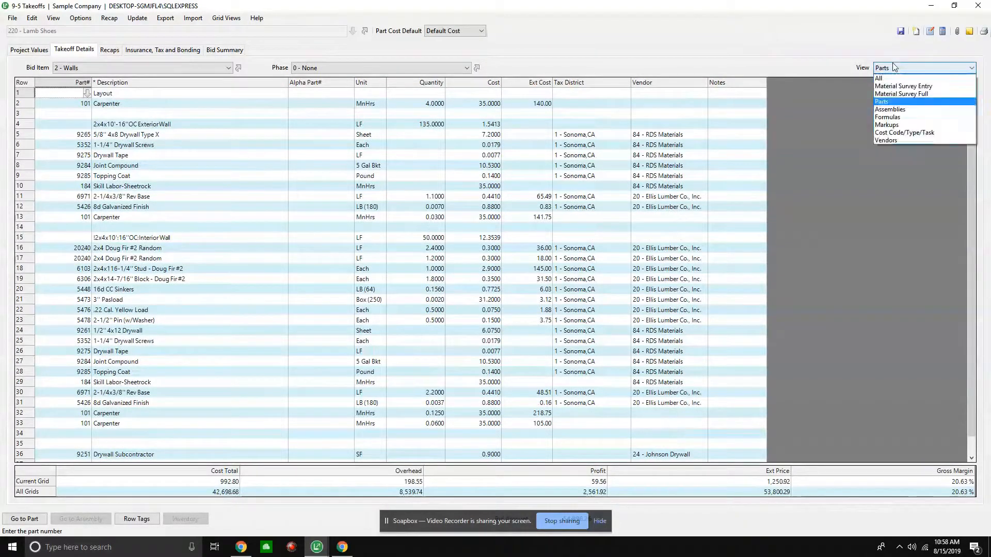
pyautogui.click(895, 78)
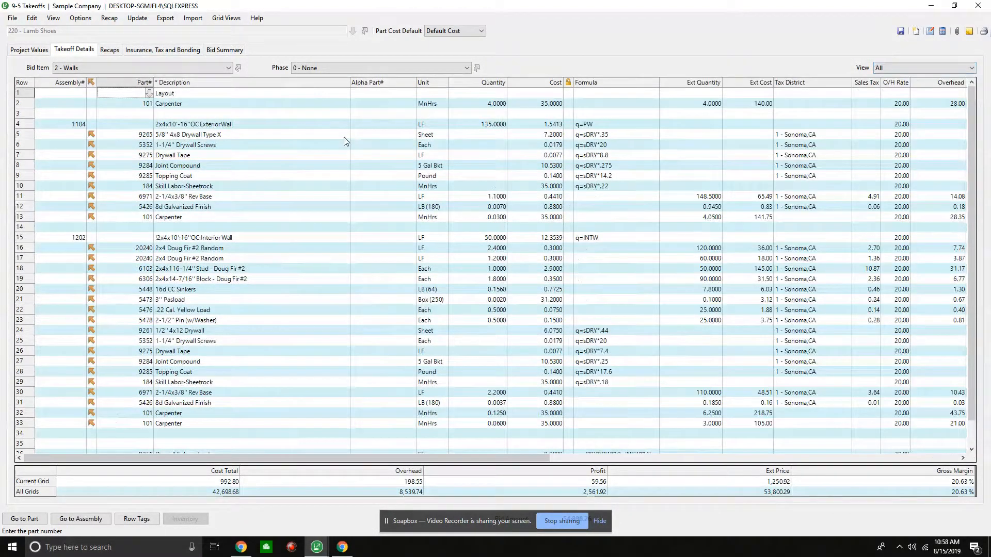
pyautogui.scroll(-1, 326, 159)
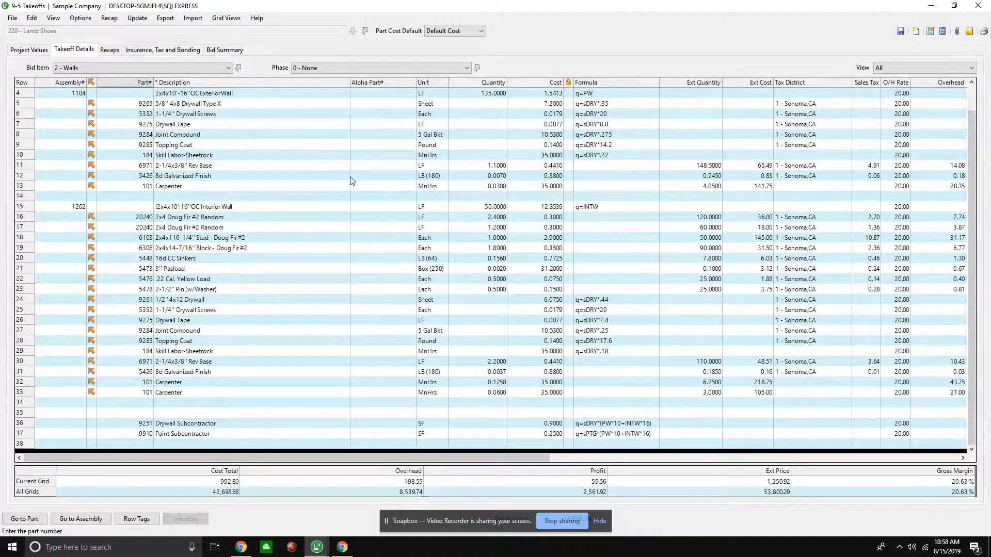
pyautogui.scroll(1, 350, 182)
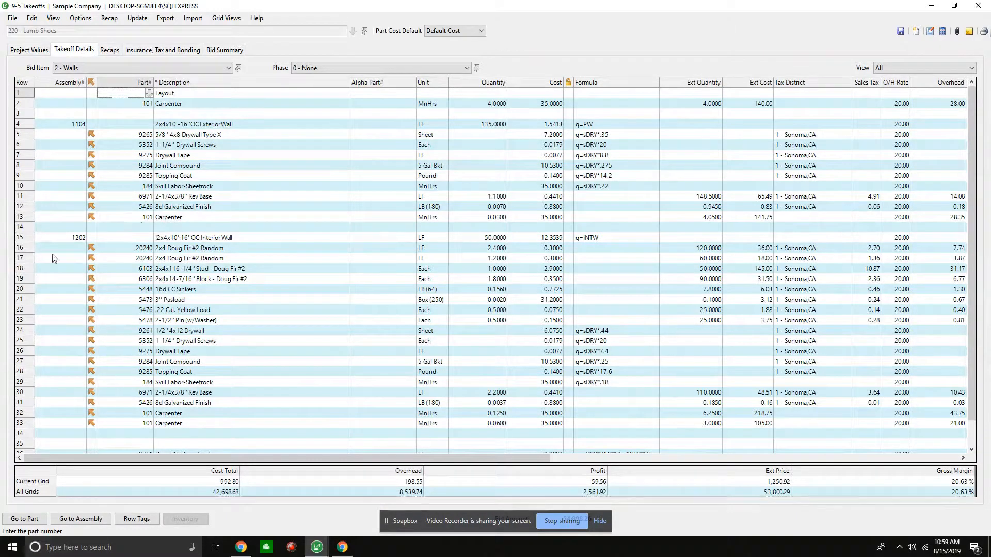
# Step: Add a row tag with the note "Please Review" to row 17, 2x4 Doug Fir #2 Random
pyautogui.click(17, 260)
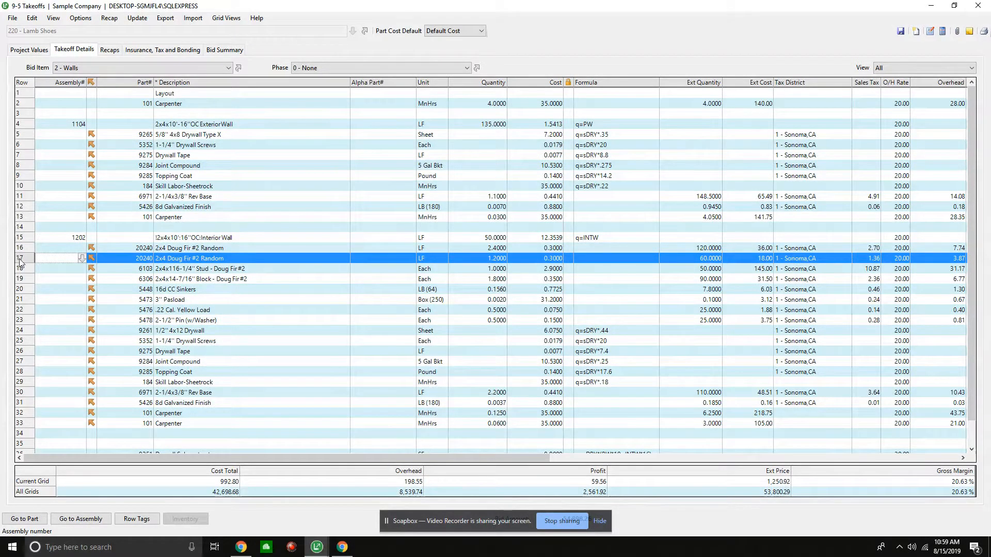
pyautogui.rightClick(20, 262)
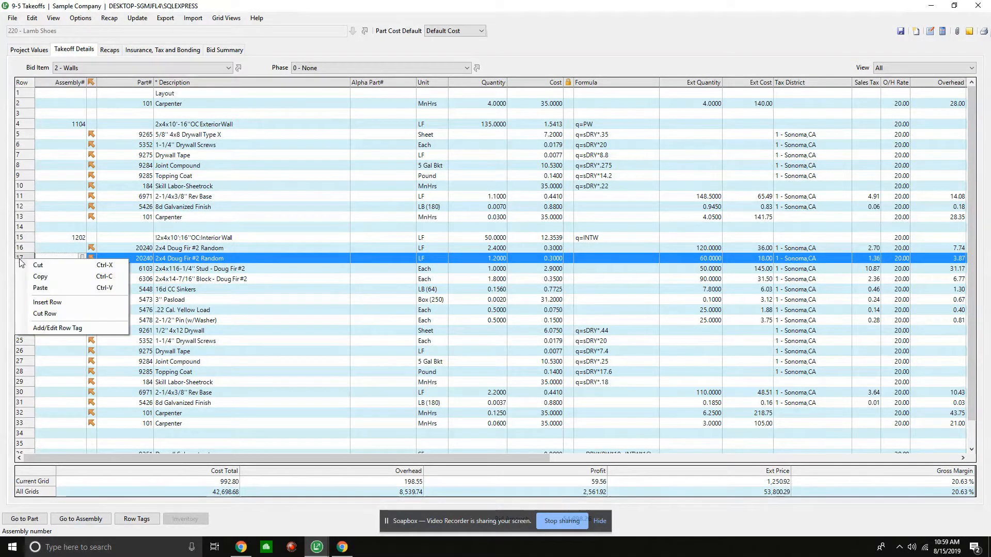
pyautogui.click(51, 329)
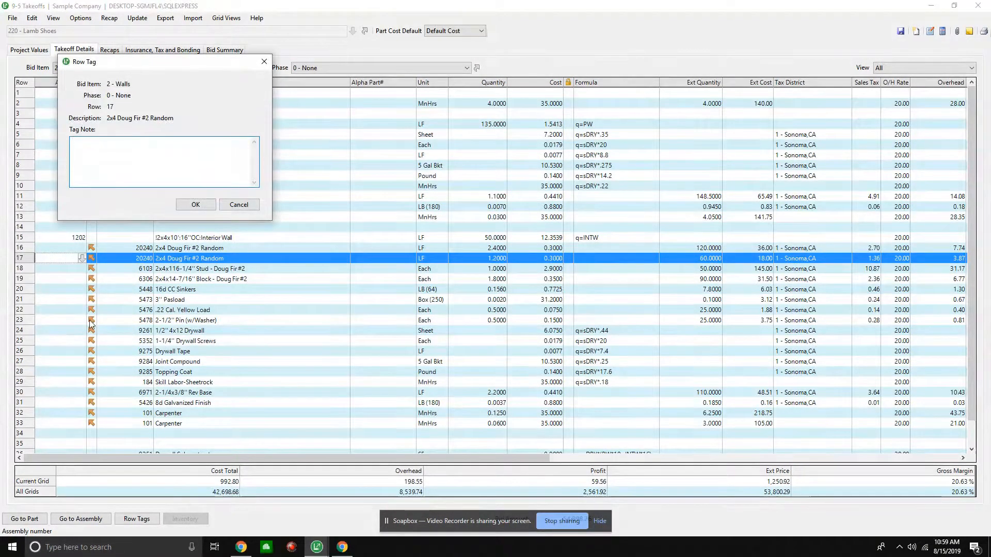
pyautogui.write('Please')
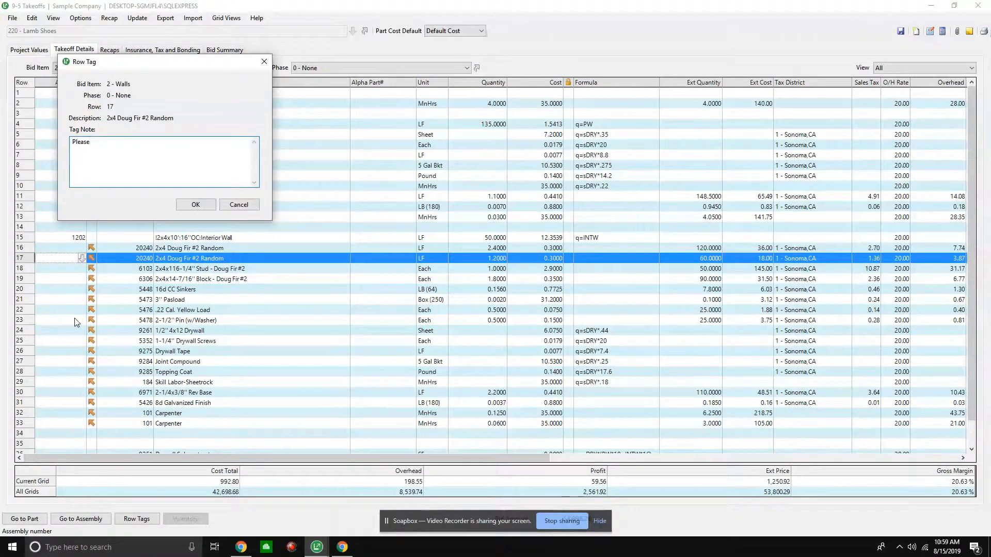
pyautogui.write(' Review')
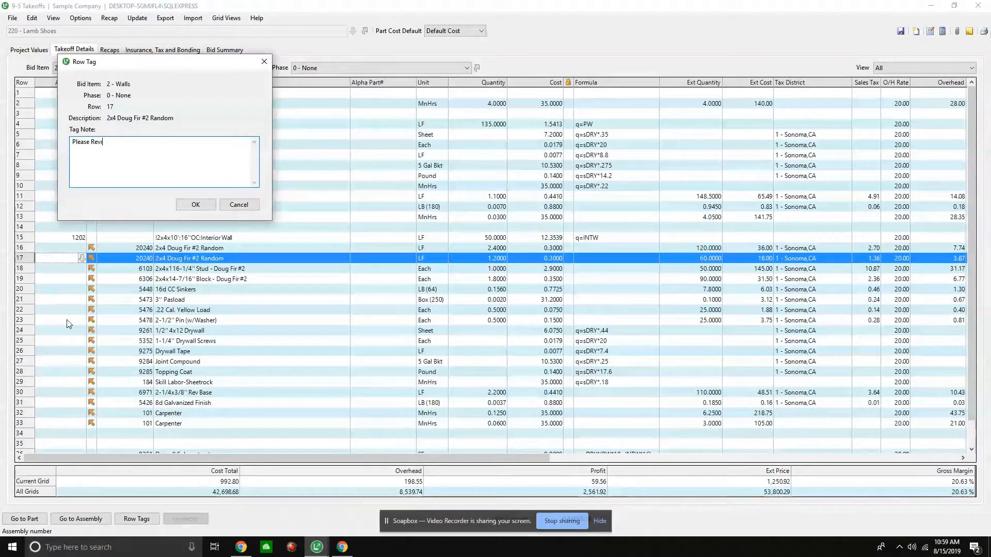
pyautogui.click(196, 205)
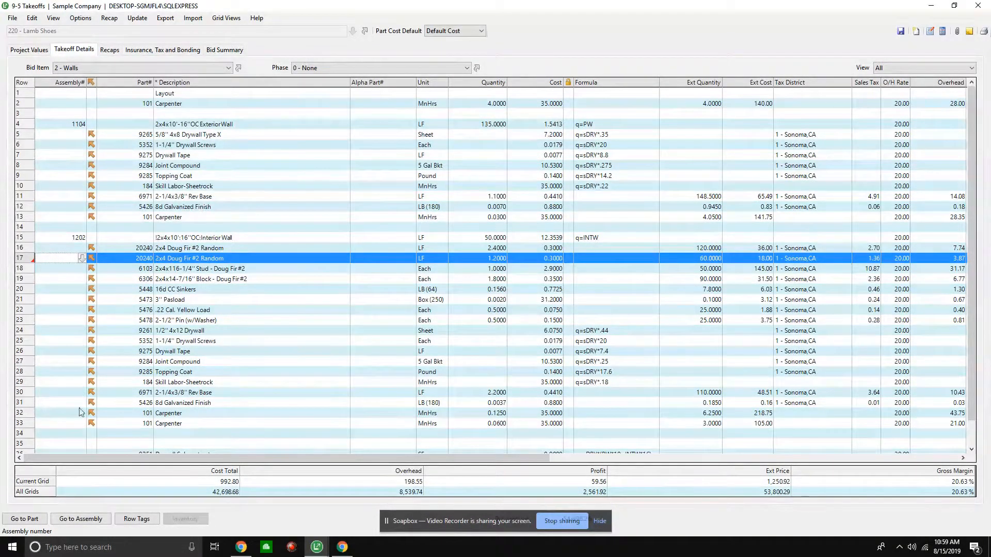
# Step: Go to the tagged 2x4 Doug Fir #2 Random row from the takeoff row tags list, and reopen the list
pyautogui.click(135, 519)
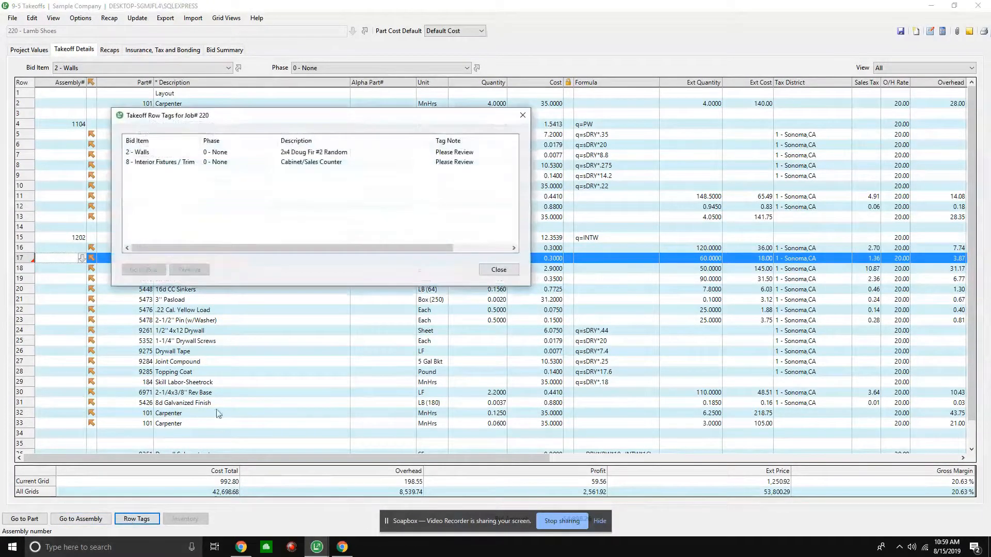
pyautogui.click(148, 153)
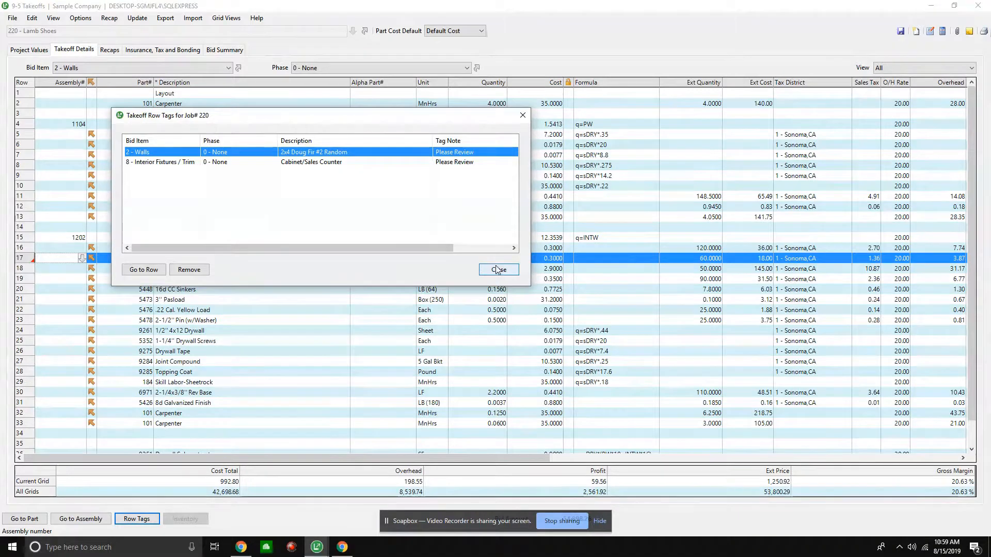
pyautogui.click(144, 269)
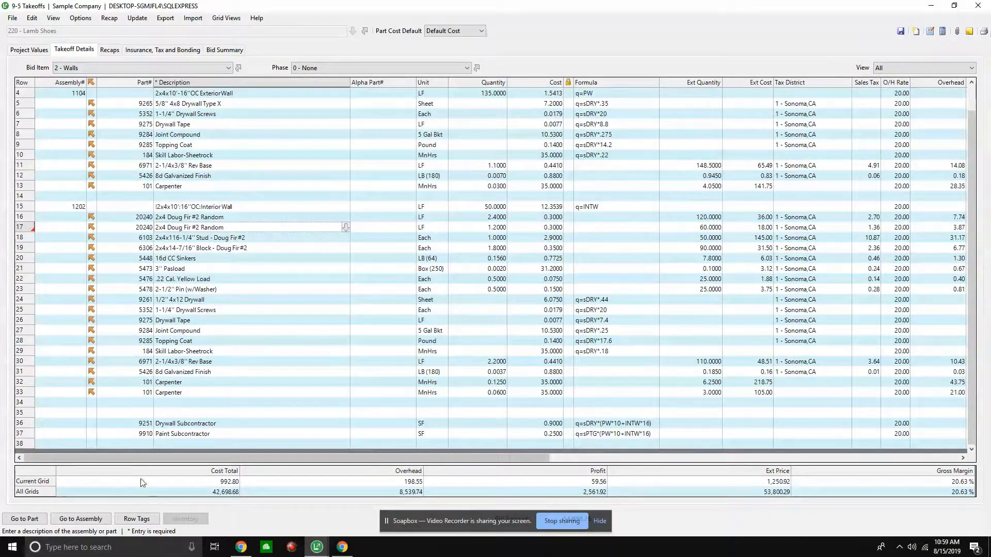
pyautogui.click(136, 518)
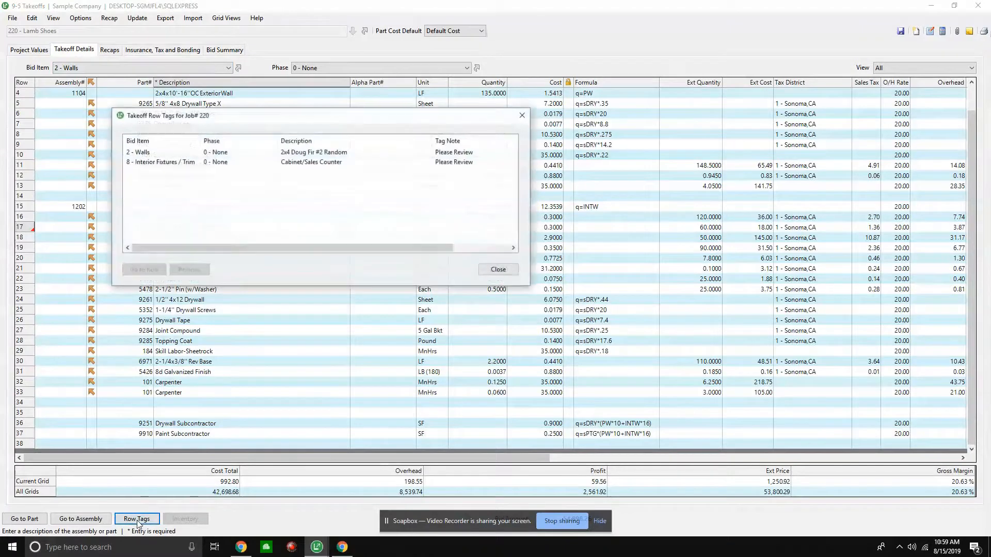
# Step: Go to the tagged Cabinet/Sales Counter row from the takeoff row tags, and review the bid item and row tag lists
pyautogui.click(161, 164)
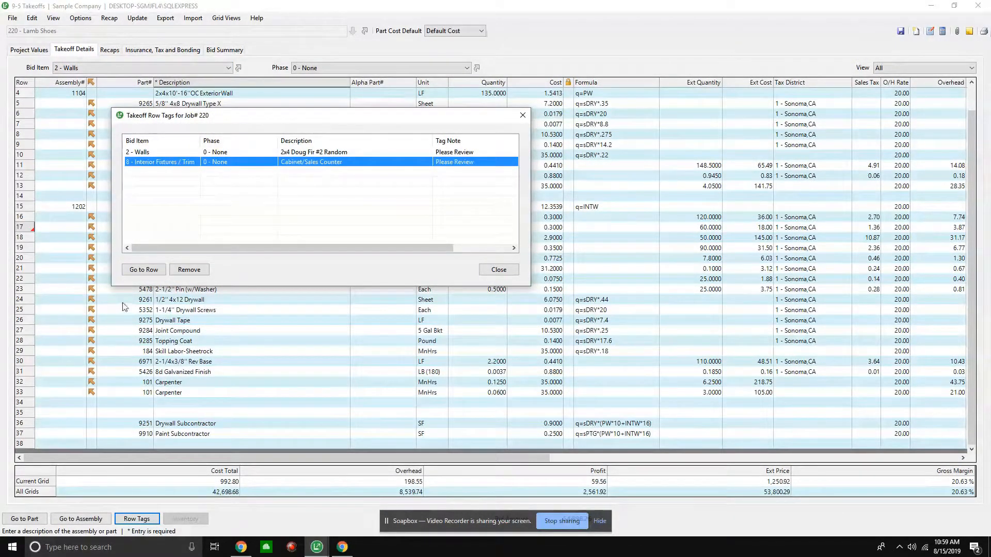
pyautogui.click(143, 270)
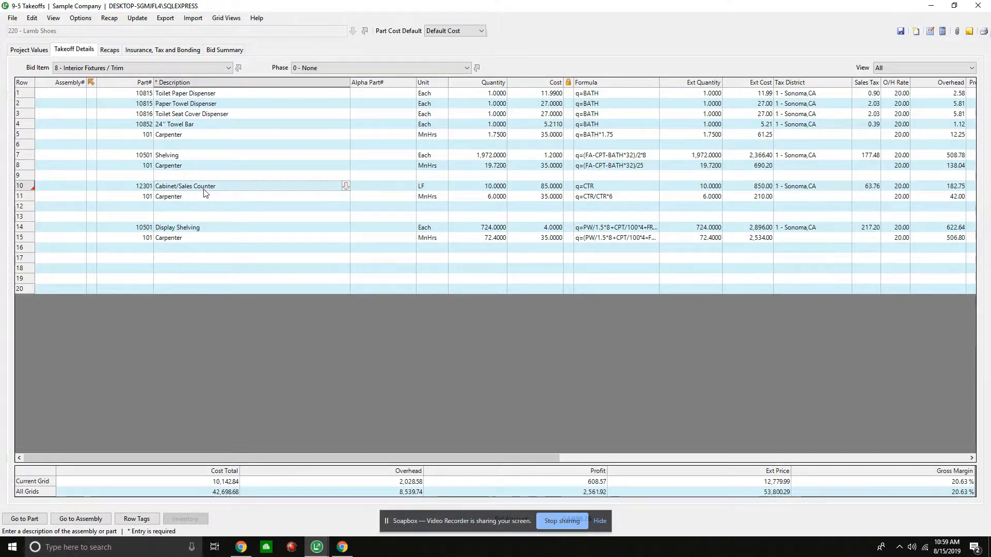
pyautogui.click(152, 68)
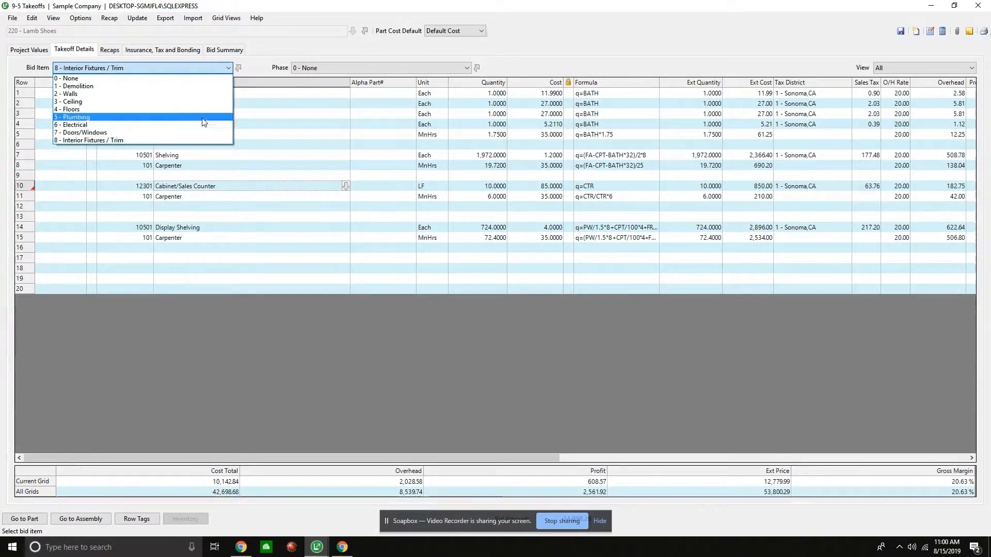
pyautogui.click(299, 110)
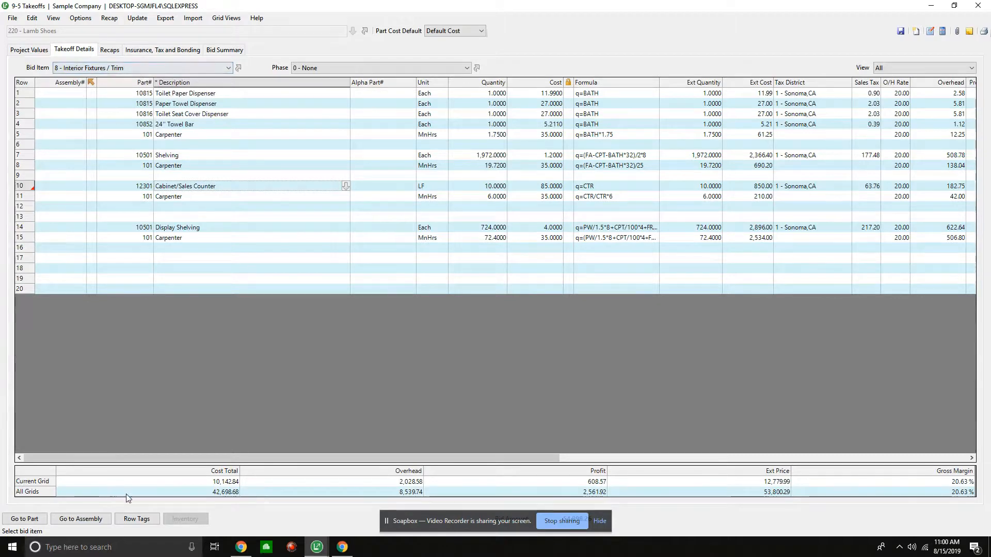
pyautogui.click(137, 519)
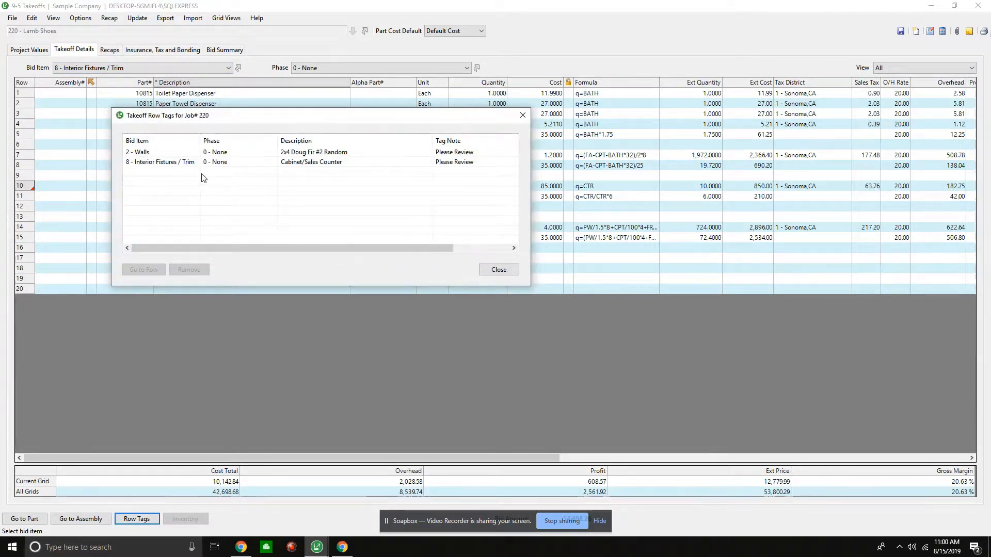
pyautogui.click(496, 272)
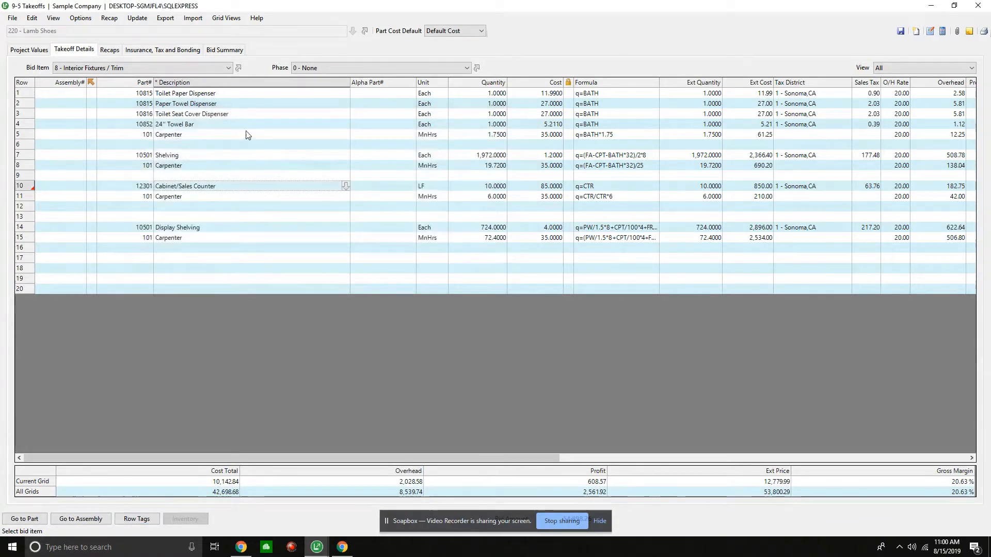
# Step: Request the Bid Items recap of the takeoff, and save the takeoff so the recap can include all changes
pyautogui.click(111, 50)
pyautogui.click(30, 494)
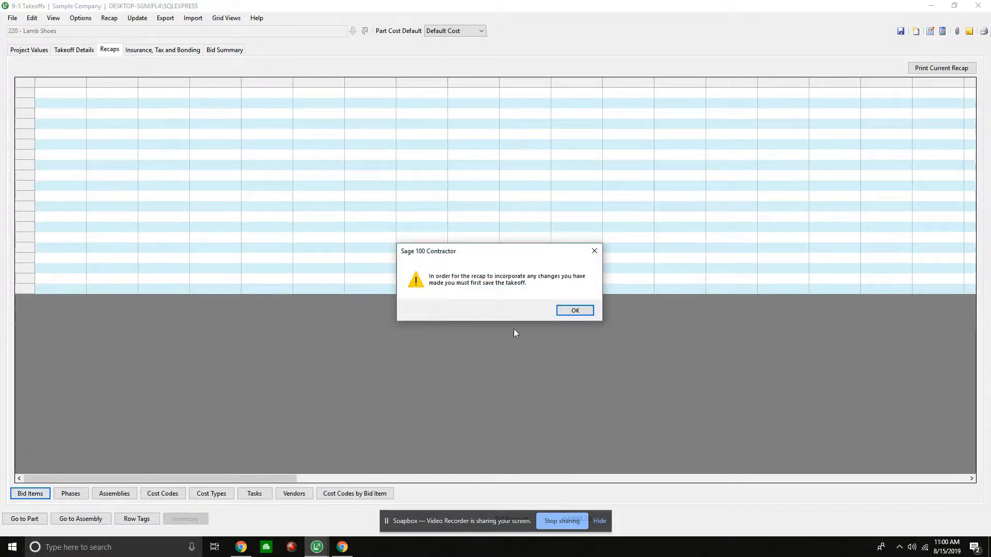
pyautogui.click(574, 310)
pyautogui.click(901, 31)
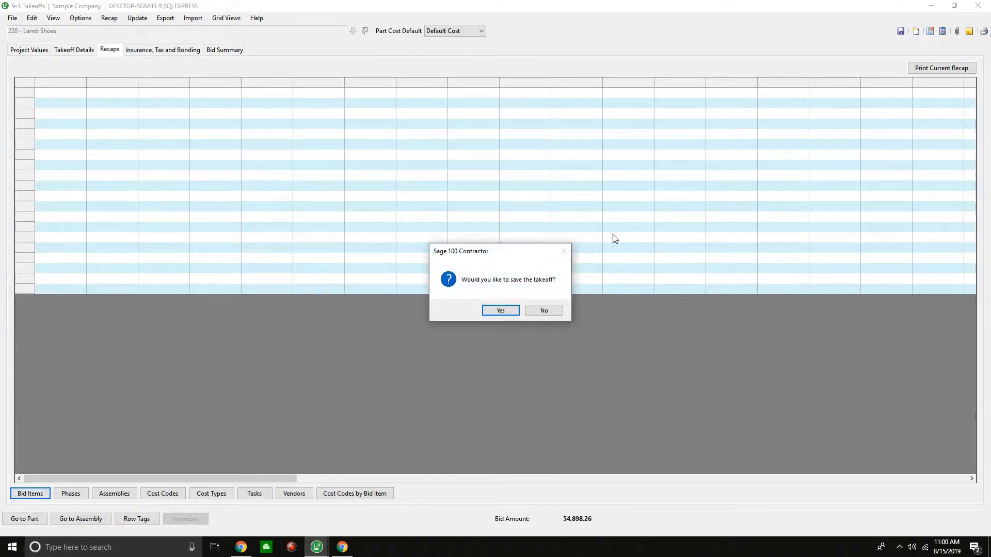
pyautogui.click(494, 310)
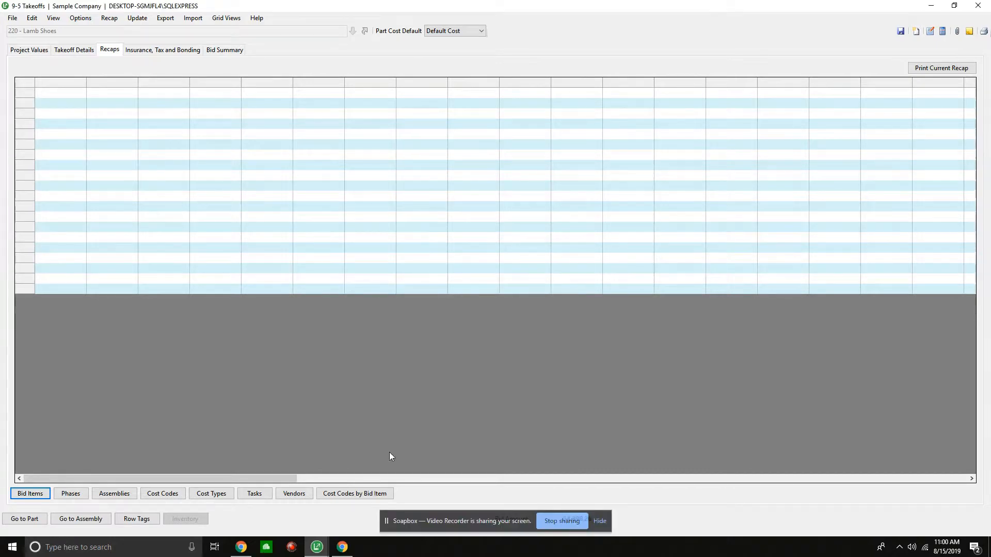
# Step: Display the Bid Items recap with Item Zero costs allocated on a percentage basis, followed by the Phases and Assemblies recaps
pyautogui.click(24, 497)
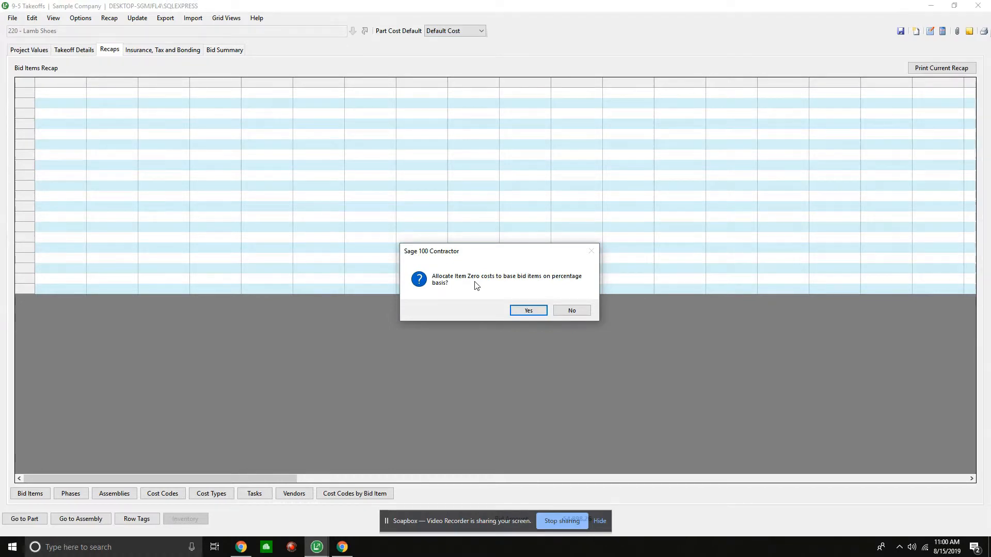
pyautogui.click(529, 311)
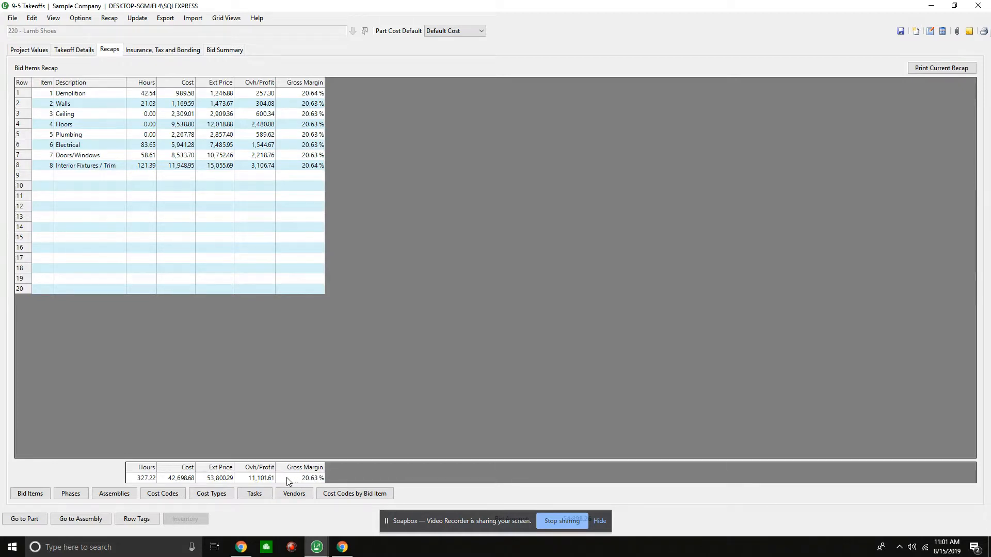
pyautogui.click(71, 494)
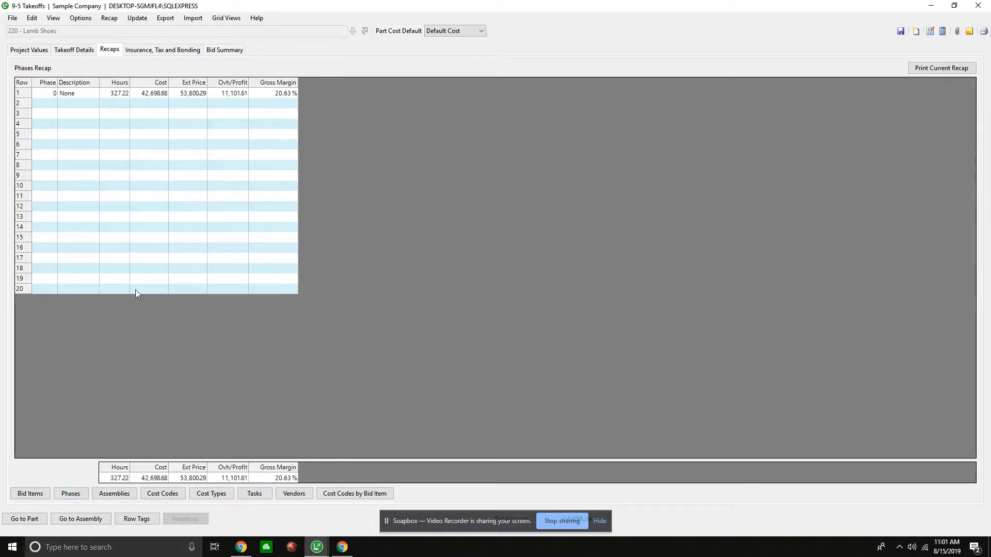
pyautogui.click(118, 495)
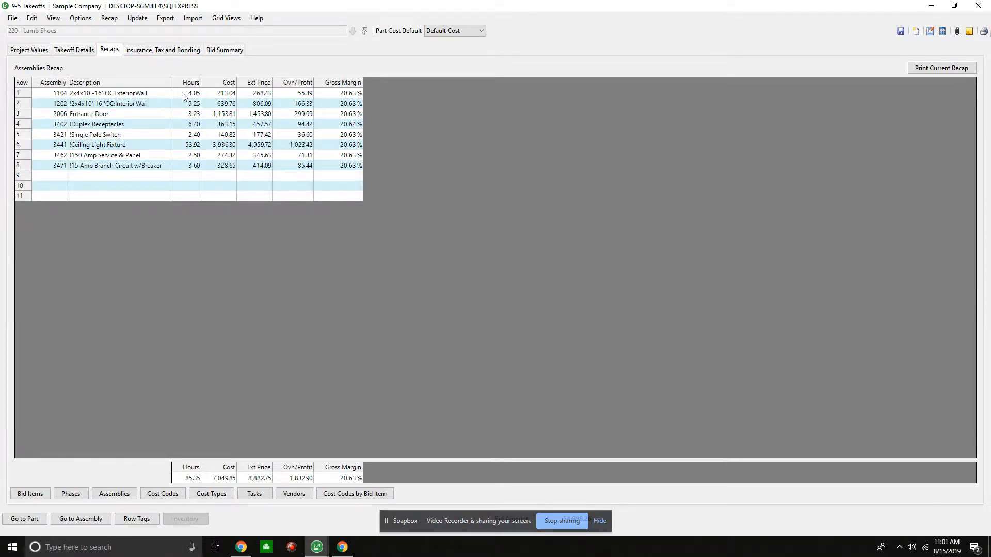
# Step: Look through the Cost Codes, Cost Types, Tasks, Vendors and Cost Codes by Bid Item recaps
pyautogui.click(167, 494)
pyautogui.click(211, 495)
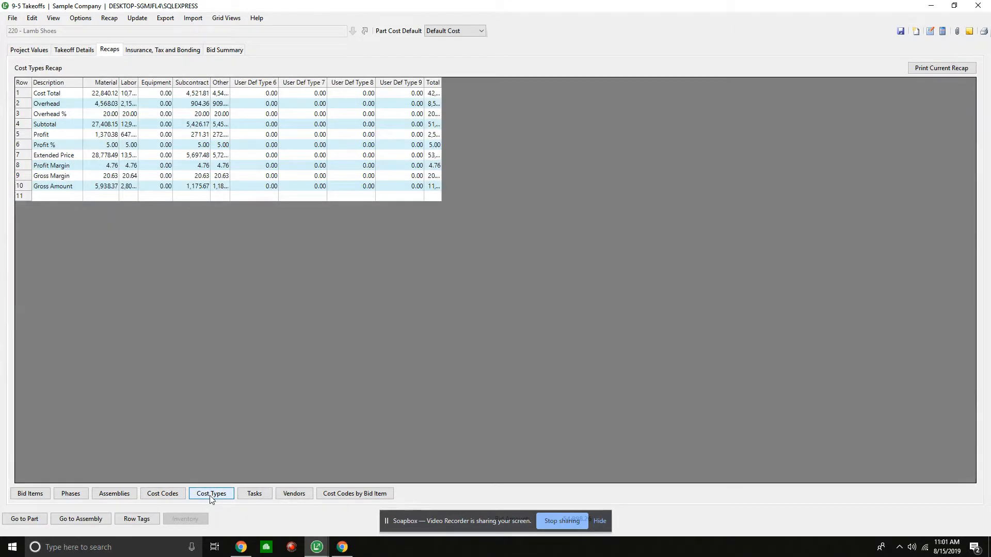
pyautogui.click(255, 496)
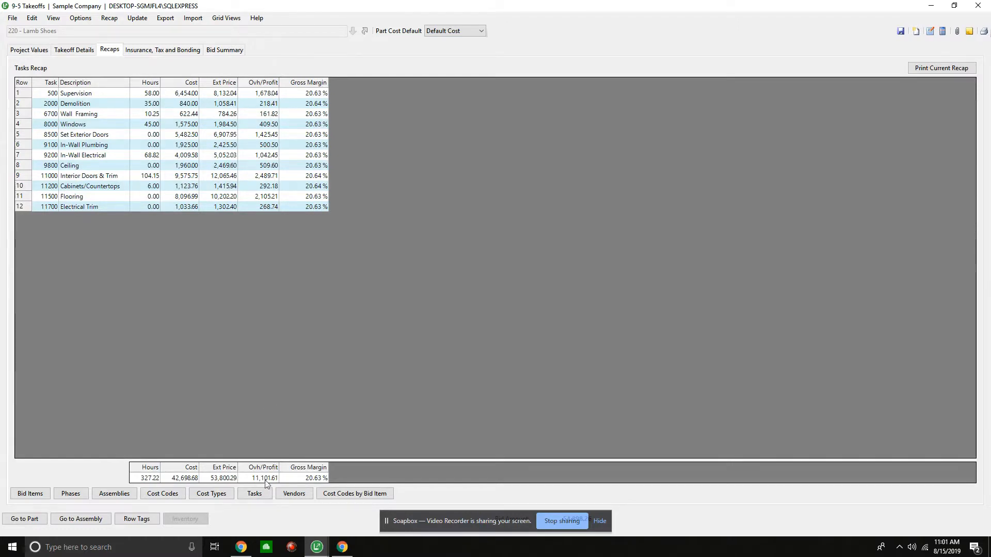
pyautogui.click(294, 494)
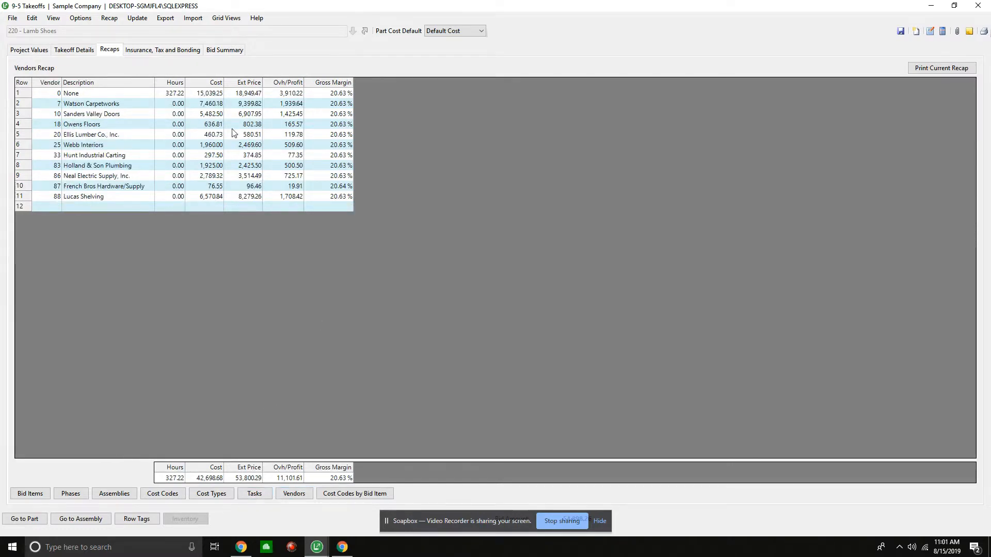
pyautogui.click(351, 496)
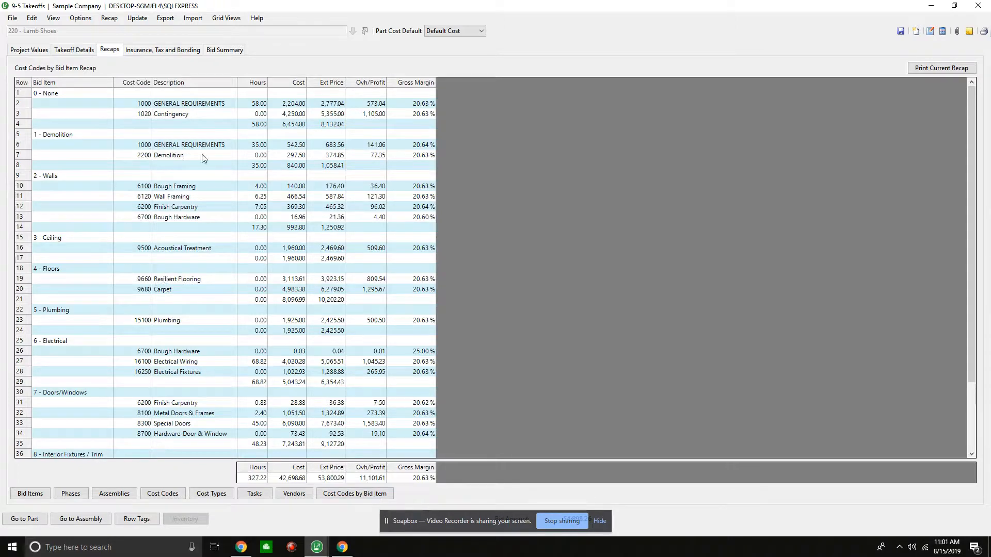
# Step: Examine the vendors in the Interior Fixtures / Trim takeoff details and the options for updating takeoff prices from the database
pyautogui.click(73, 50)
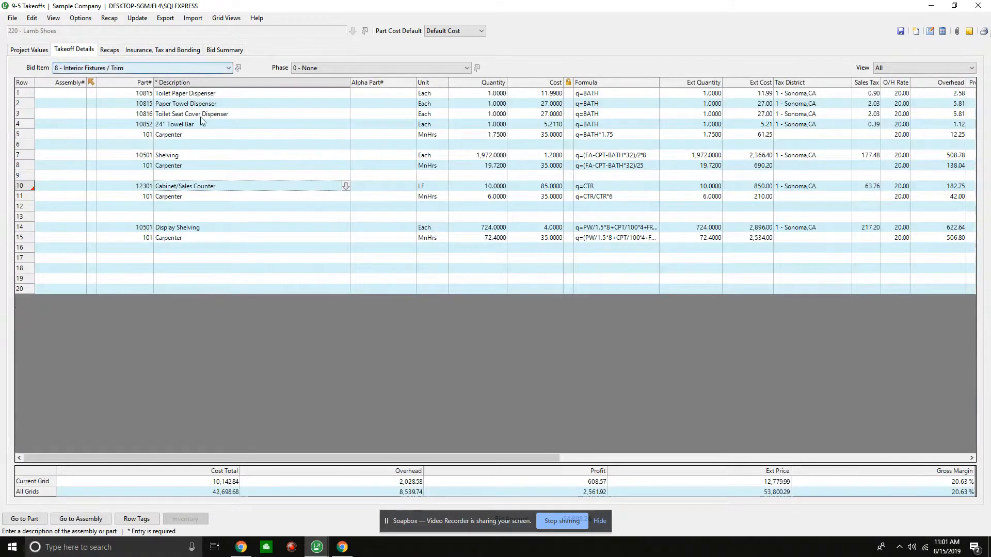
pyautogui.moveTo(388, 455); pyautogui.dragTo(701, 450)
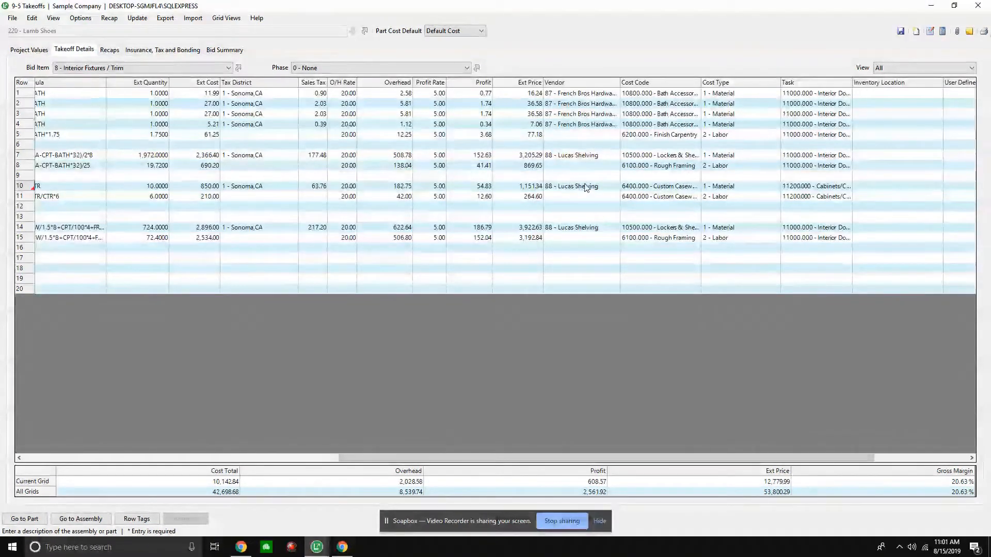
pyautogui.click(580, 157)
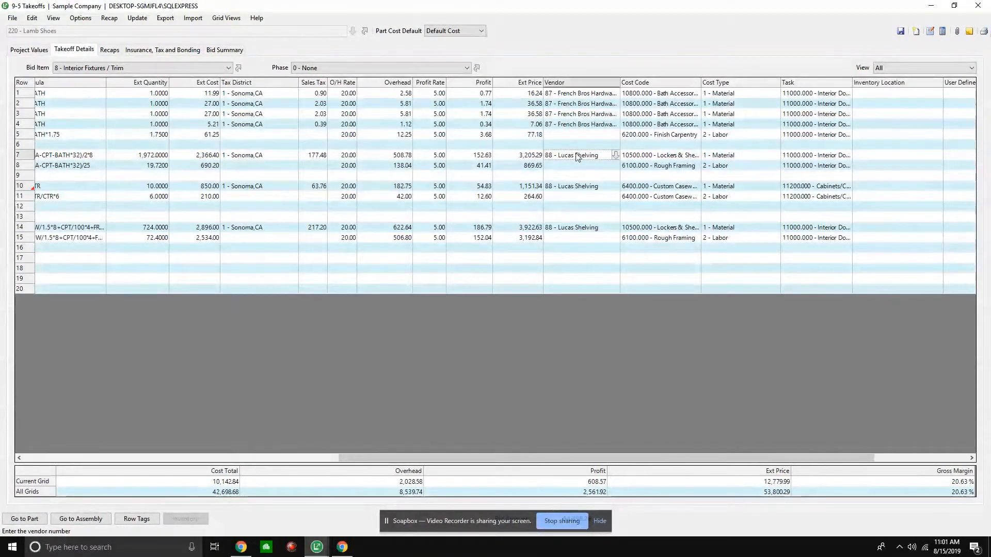
pyautogui.click(137, 19)
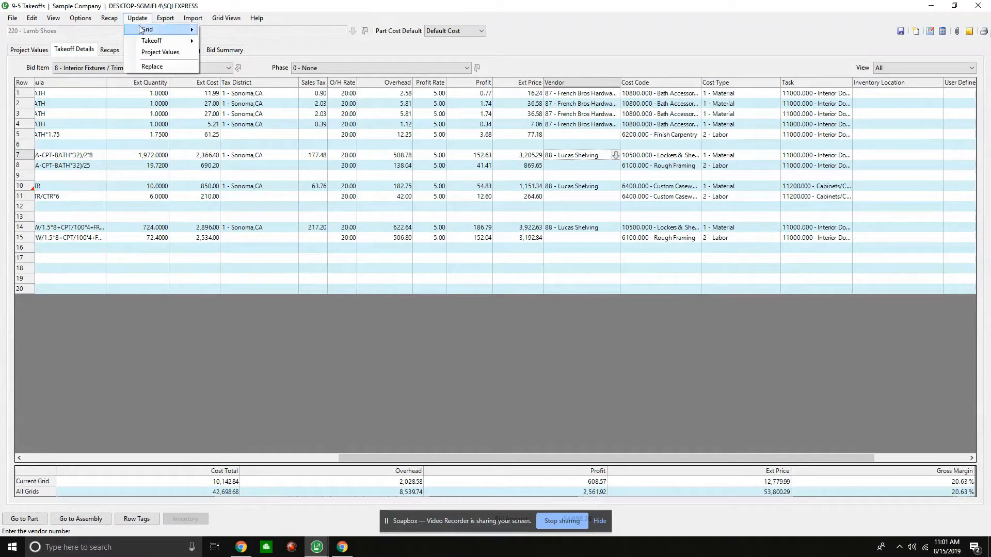
pyautogui.moveTo(153, 44)
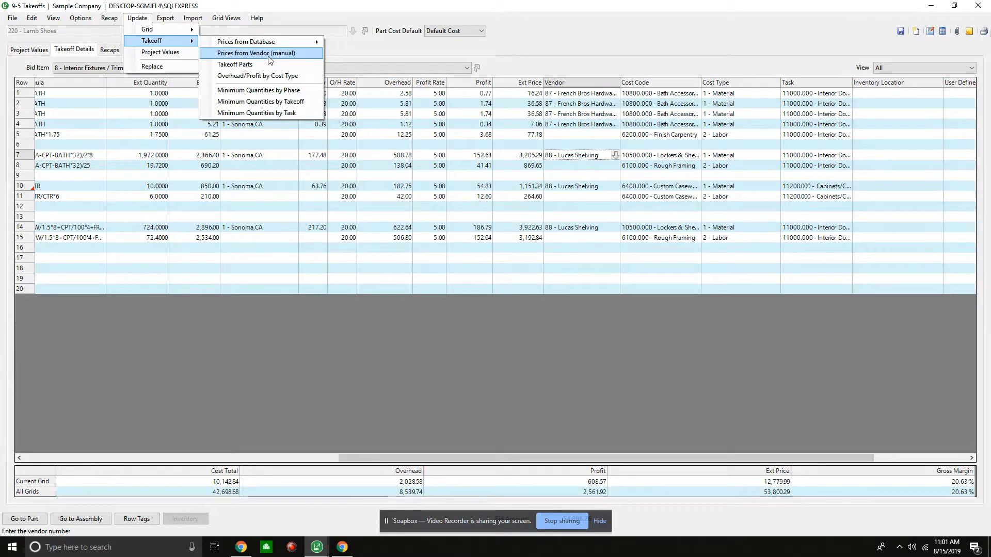
pyautogui.moveTo(265, 47)
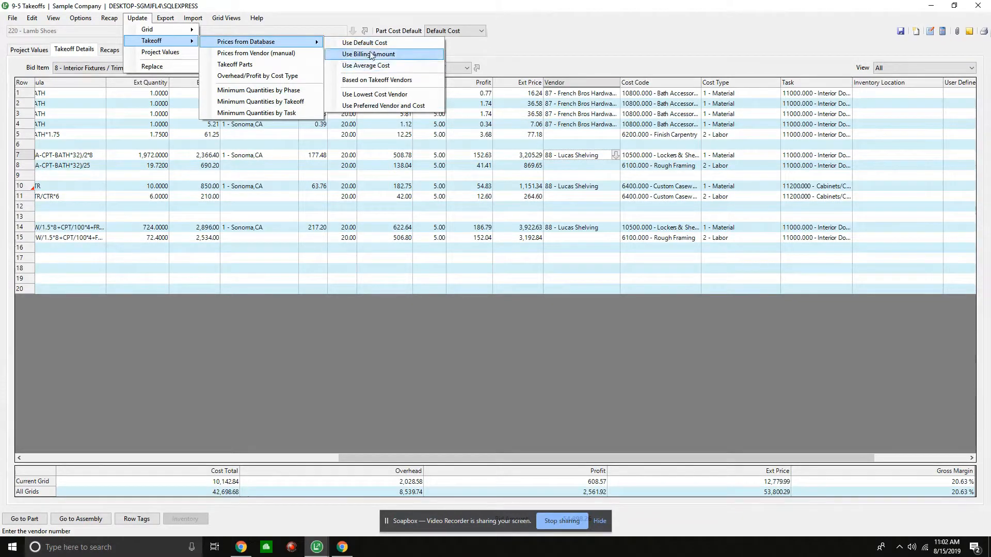
# Step: Review the French Bros Hardware/Supply part prices in the manual vendor price update, and leave without updating them
pyautogui.click(246, 54)
pyautogui.click(113, 96)
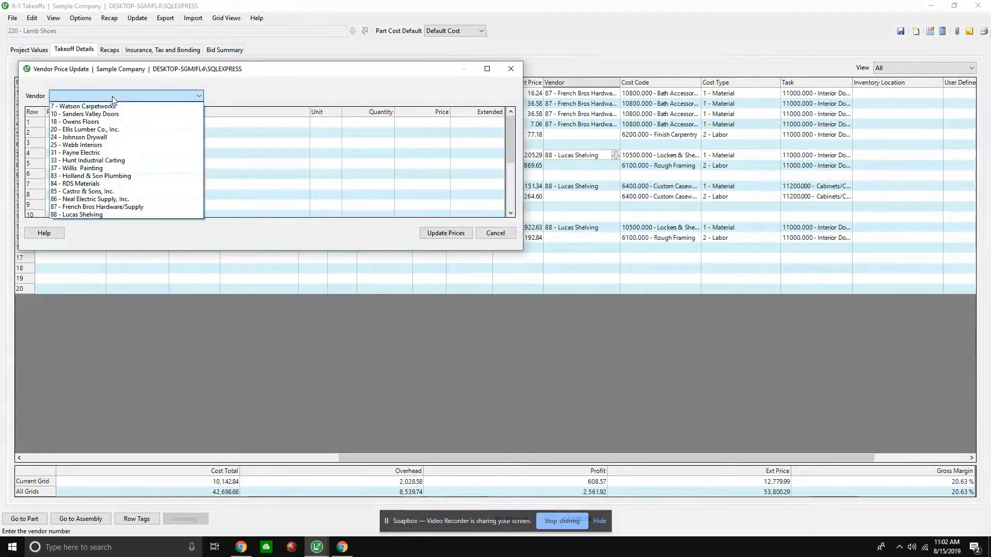
pyautogui.click(95, 207)
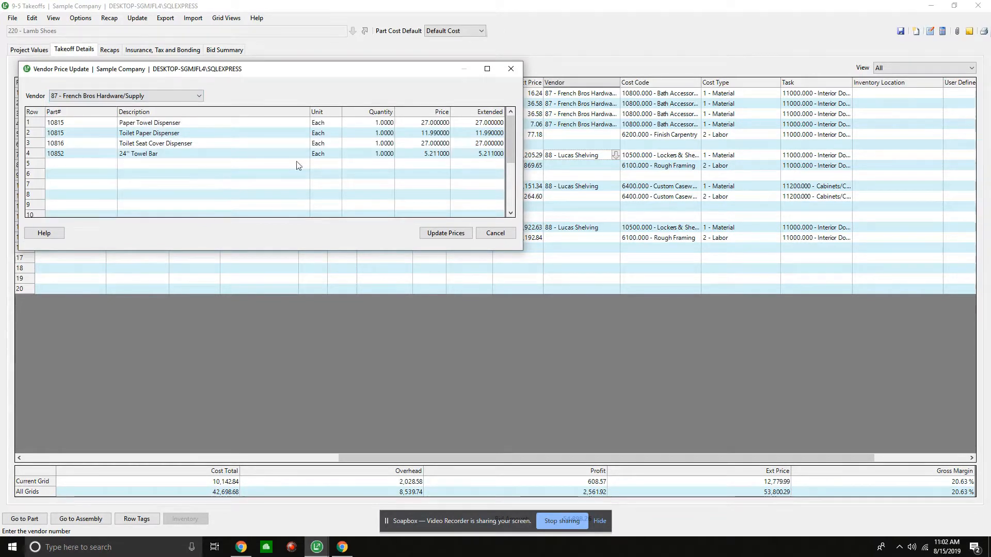
pyautogui.click(416, 122)
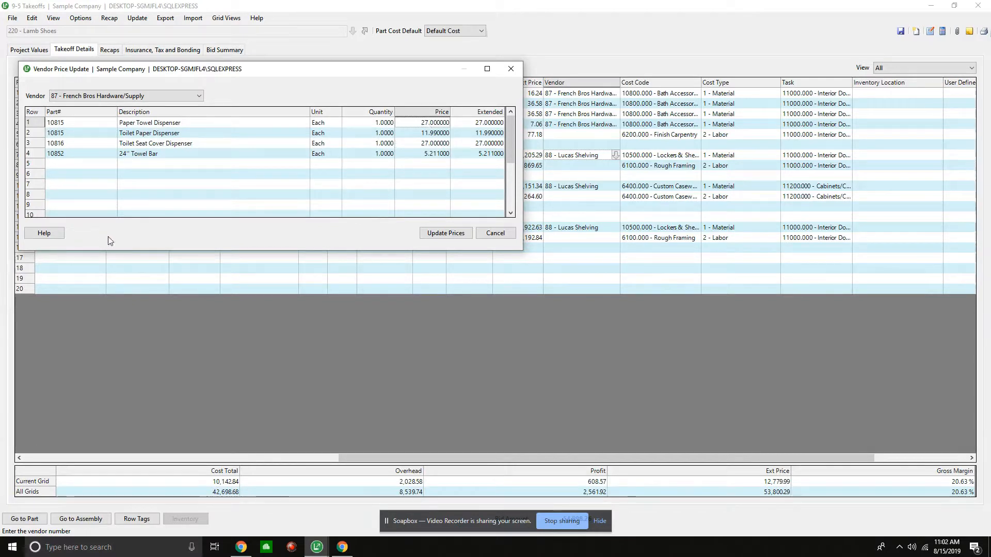
pyautogui.click(73, 125)
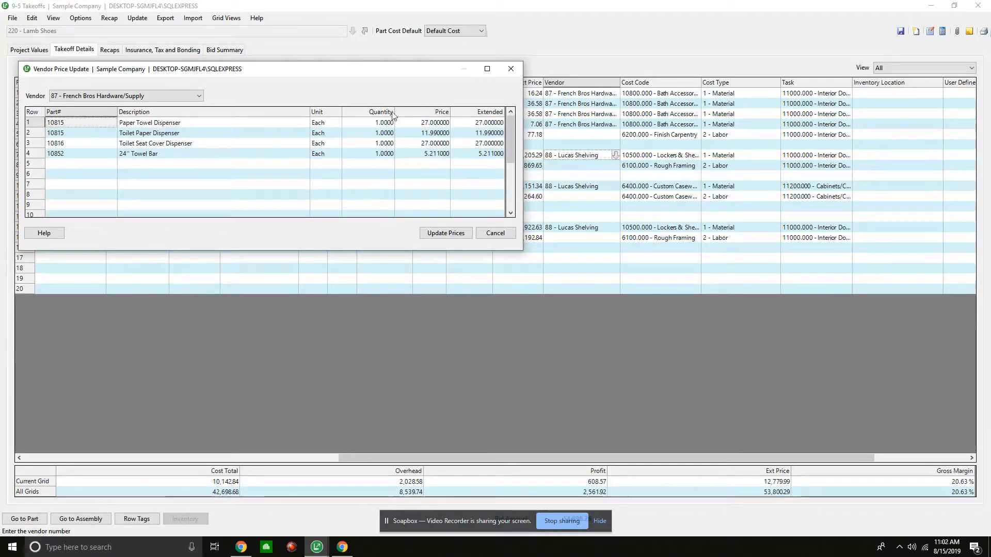
pyautogui.moveTo(422, 125); pyautogui.dragTo(413, 166)
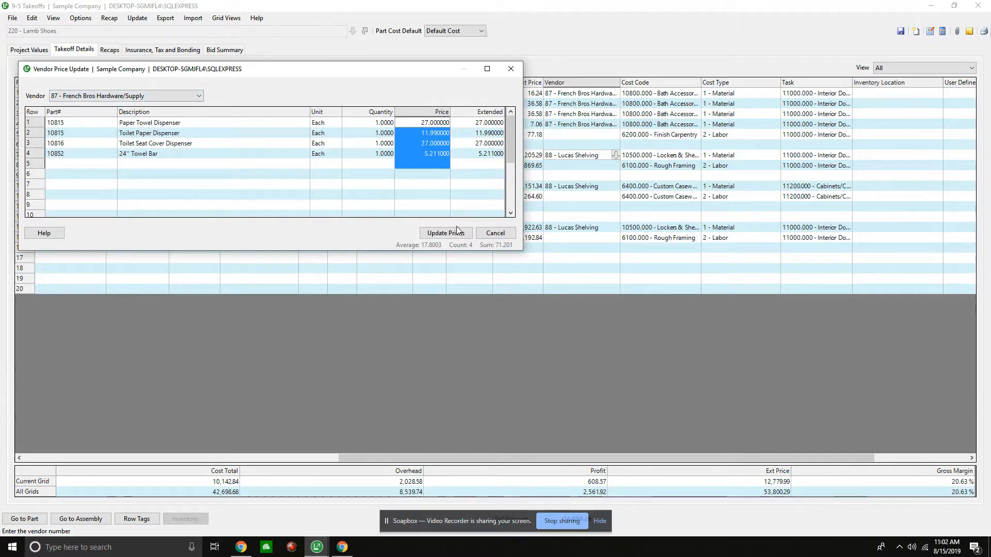
pyautogui.click(495, 234)
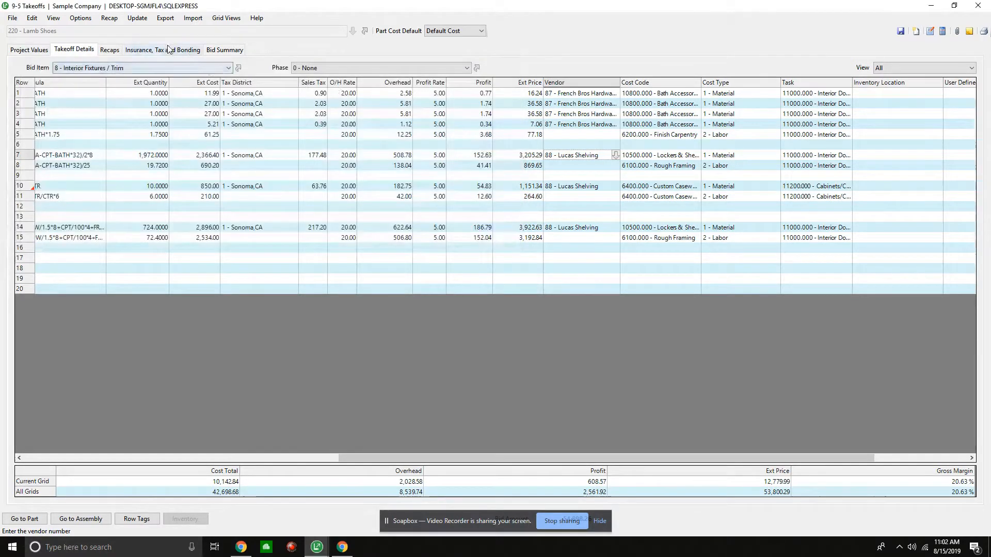
# Step: View the insurance, tax and bonding settings, switching Include in Budget for liability insurance on and back off
pyautogui.click(174, 50)
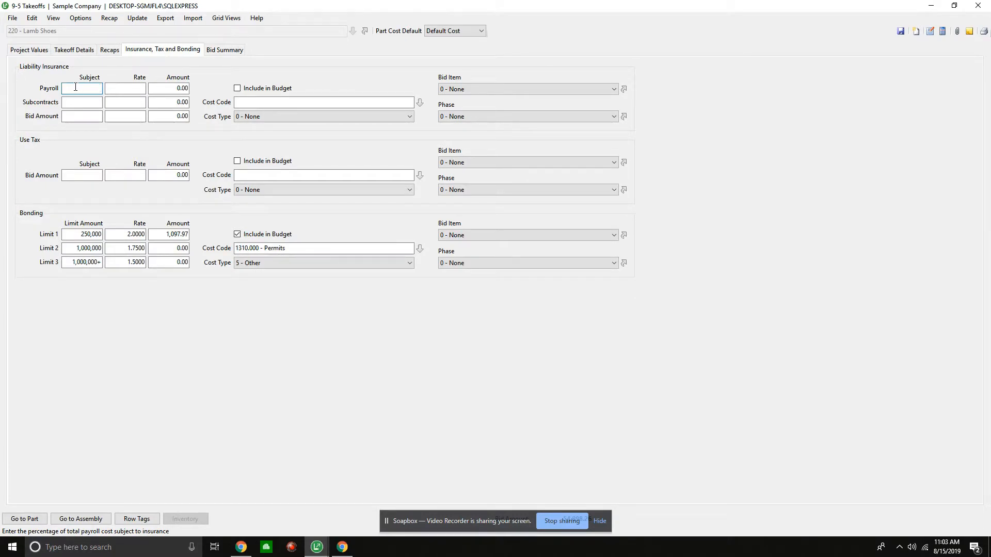
pyautogui.click(238, 89)
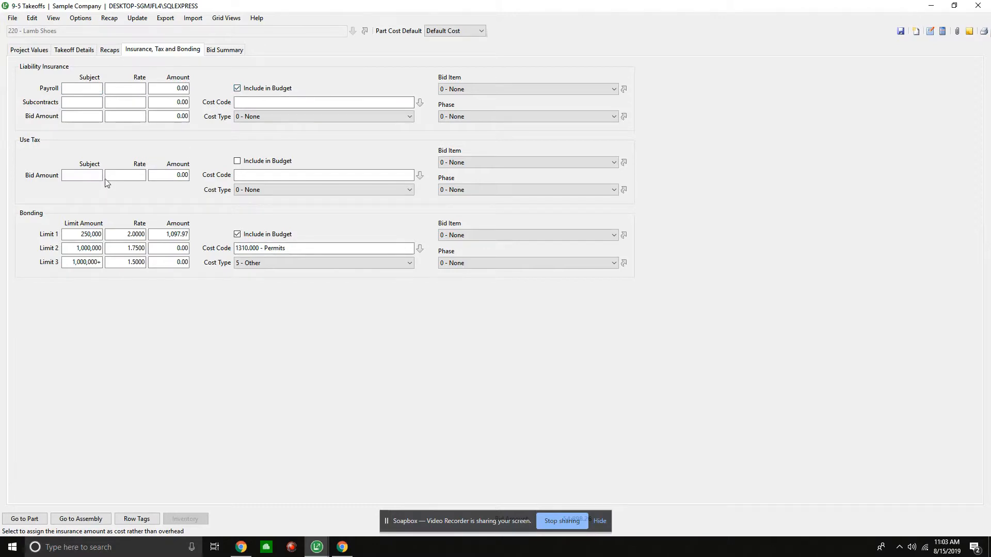
pyautogui.click(237, 88)
# Step: Apply a 5% markup to the extended price in the bid summary
pyautogui.click(217, 50)
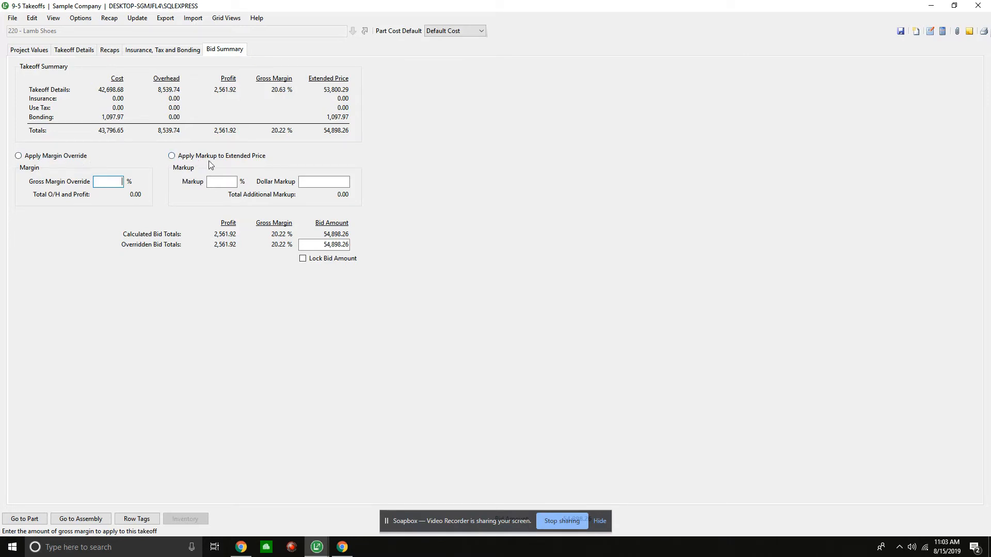
pyautogui.click(172, 156)
pyautogui.write('5')
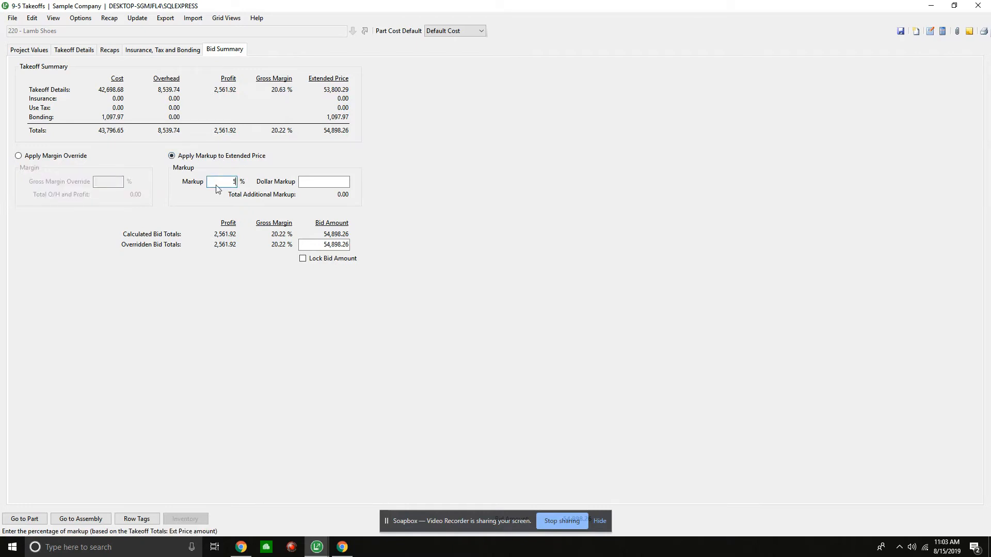
pyautogui.press('Tab')
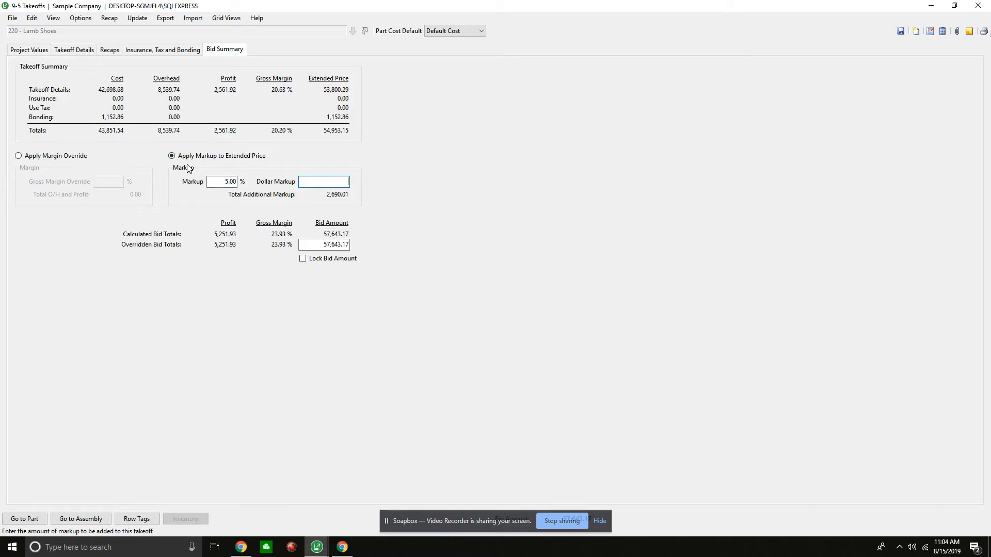
# Step: Look at the takeoff details again, and return to the project values of the takeoff
pyautogui.click(76, 51)
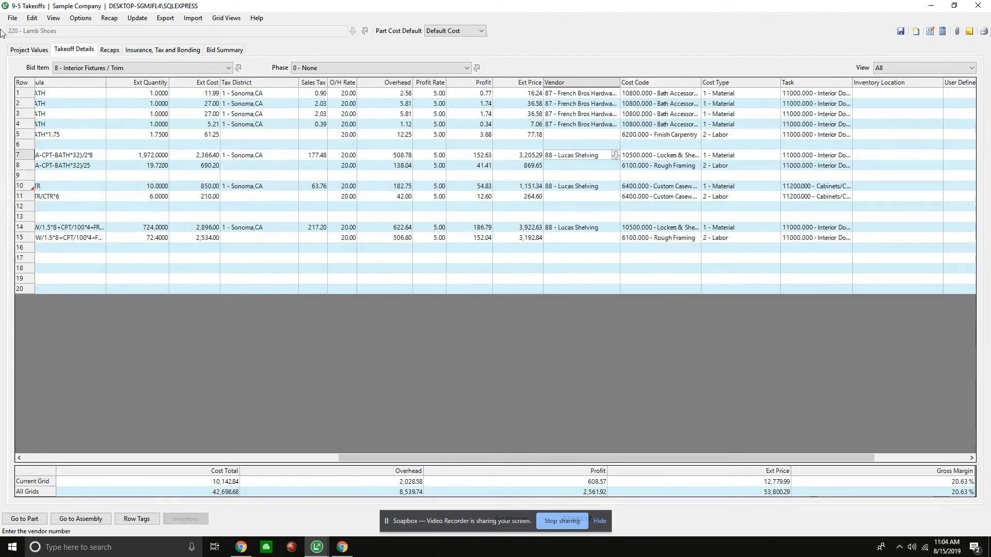
pyautogui.click(35, 50)
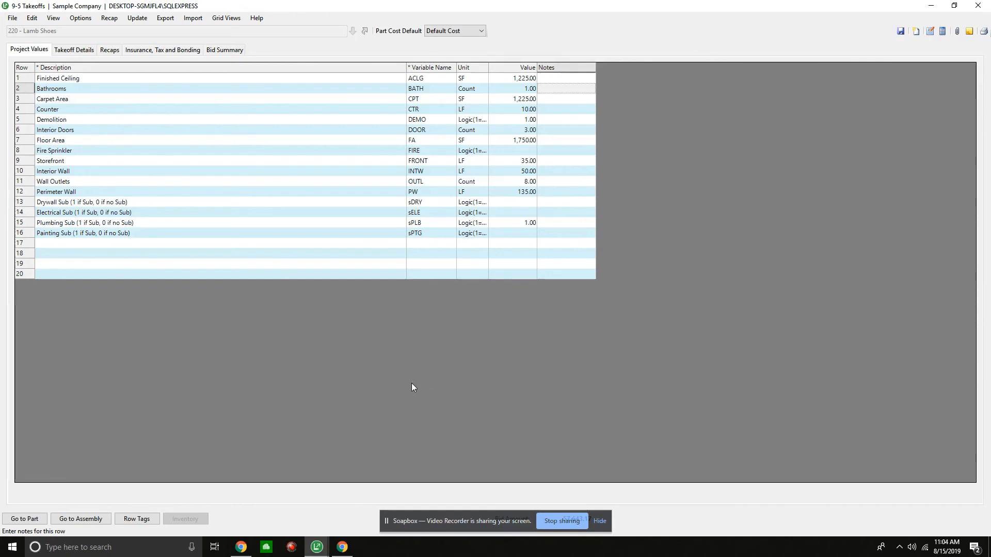
pyautogui.click(557, 522)
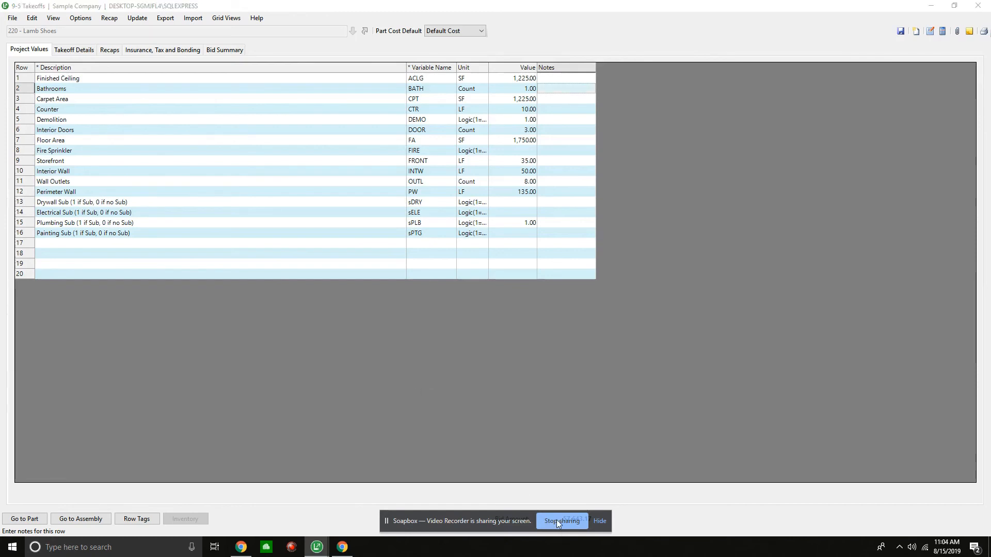